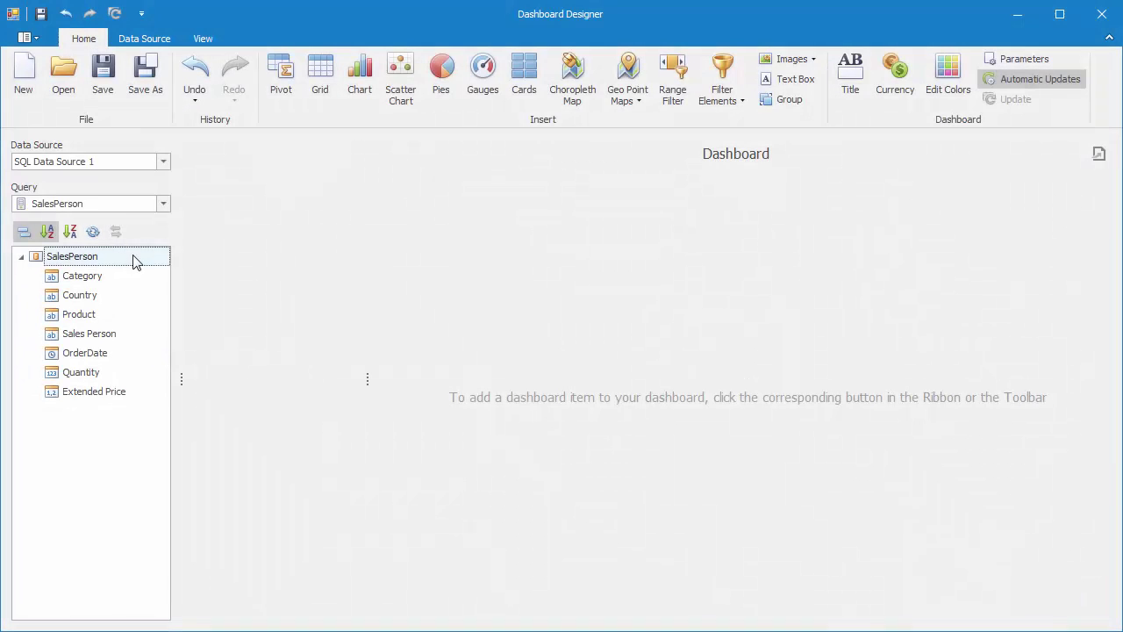
Insert a grid with Category and two Extended Price (Sum) columns.
left_click(319, 88)
left_click_drag(120, 277, 260, 207)
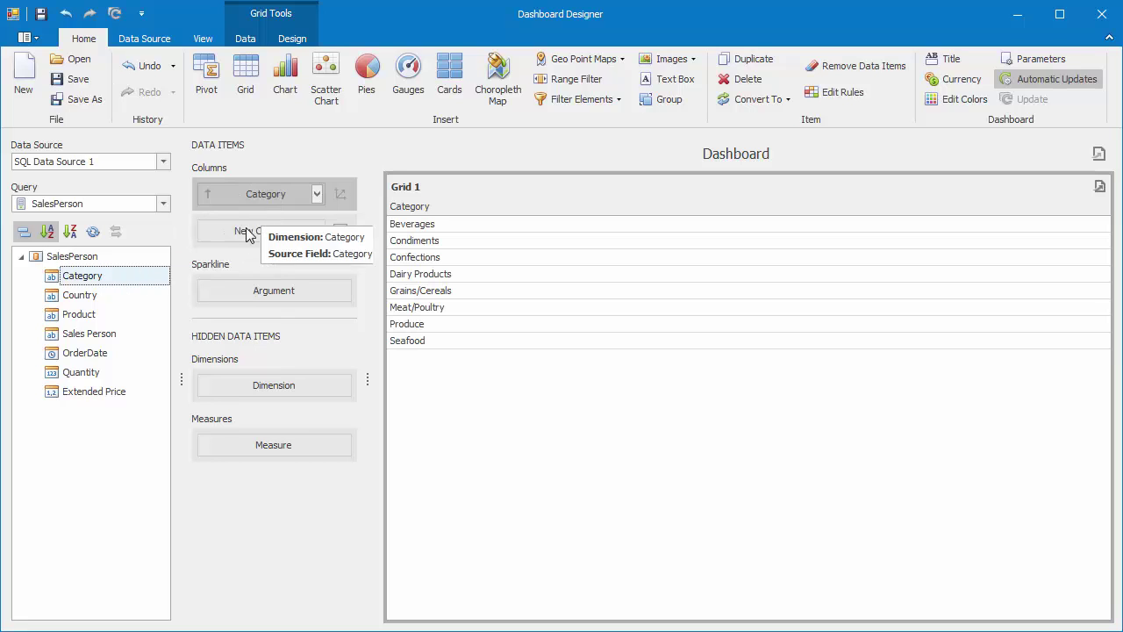
left_click_drag(131, 395, 267, 239)
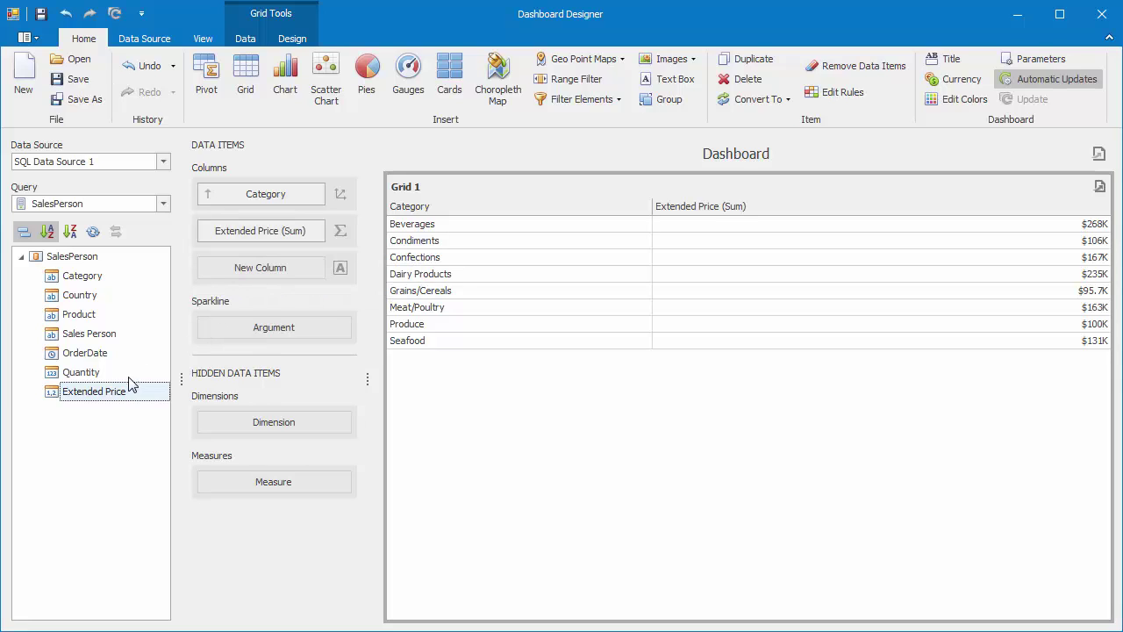
left_click_drag(113, 393, 277, 276)
Make the second Extended Price column Percent of Total and add a Sum total of 100.00 %.
left_click(317, 268)
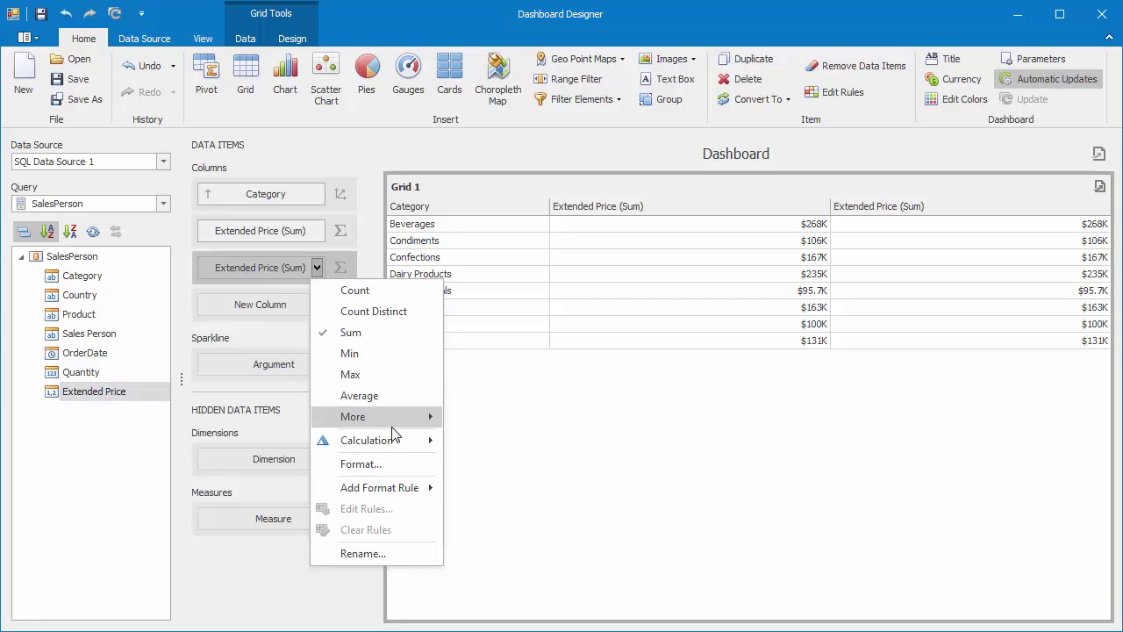
mouse_move(403, 440)
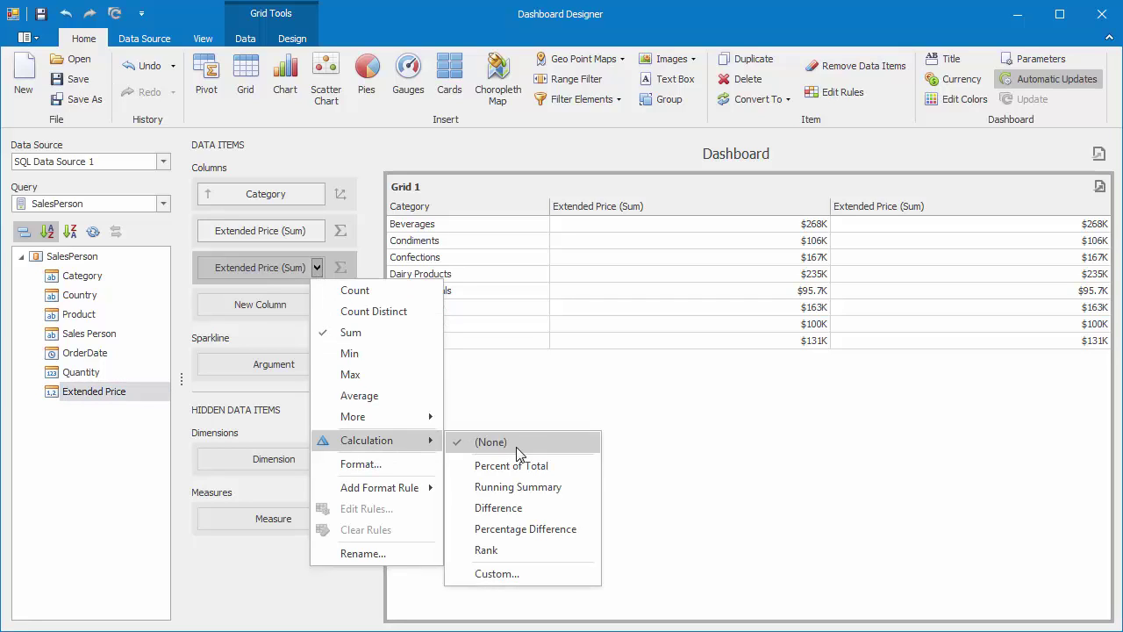
left_click(565, 468)
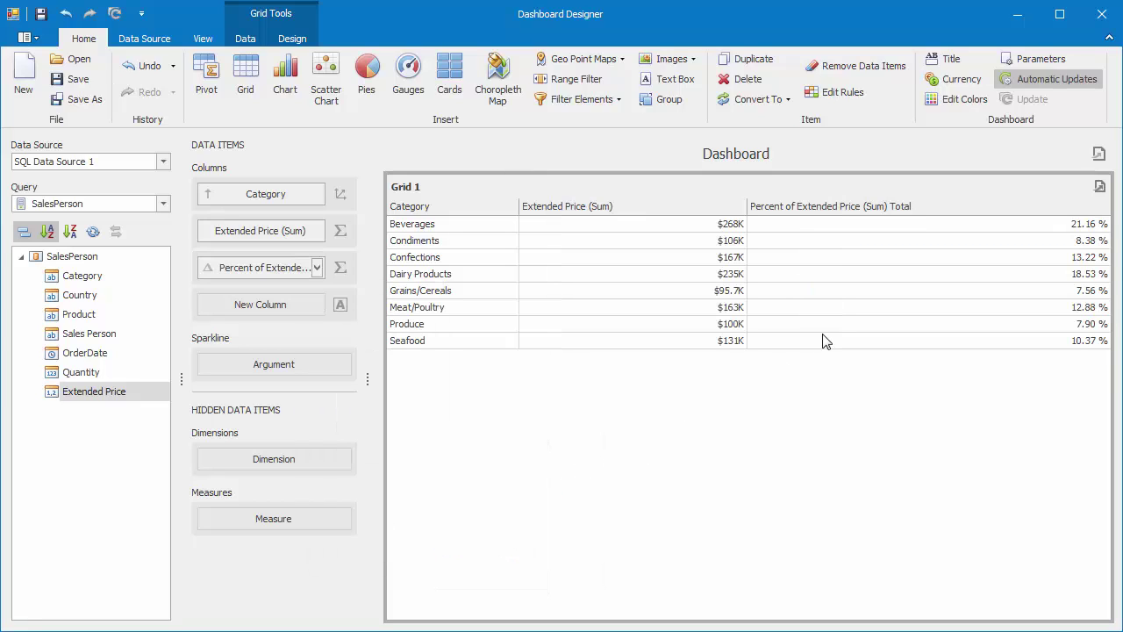
right_click(773, 215)
mouse_move(878, 351)
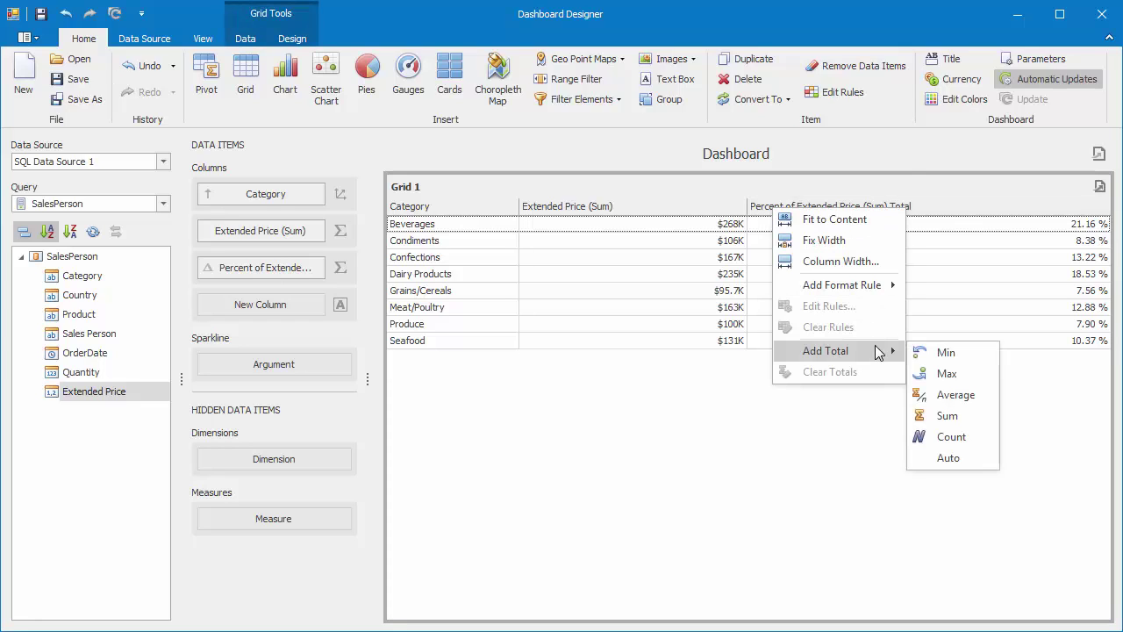
left_click(969, 411)
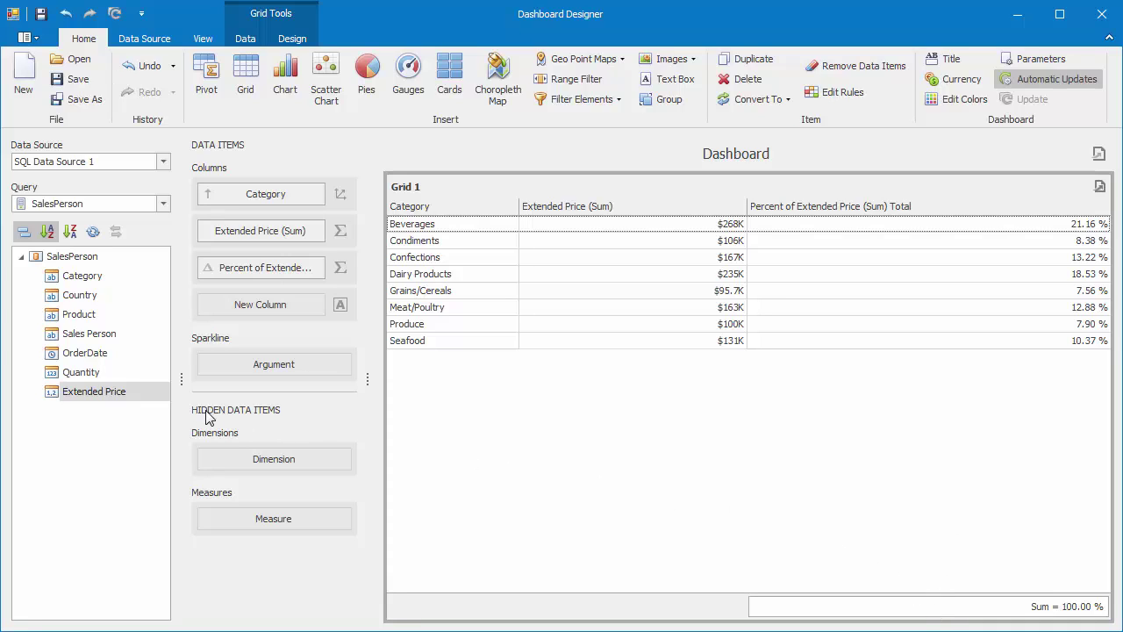
Add a Rank of Extended Price (Sum) column and sort the categories by rank 1–8.
left_click_drag(160, 391, 256, 310)
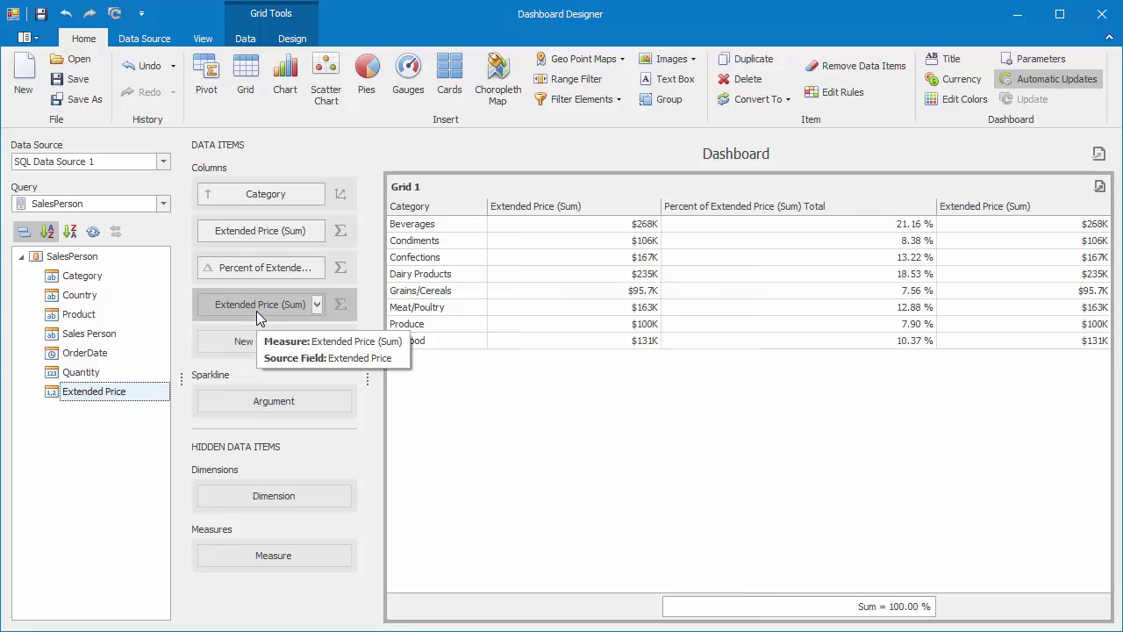
left_click(318, 306)
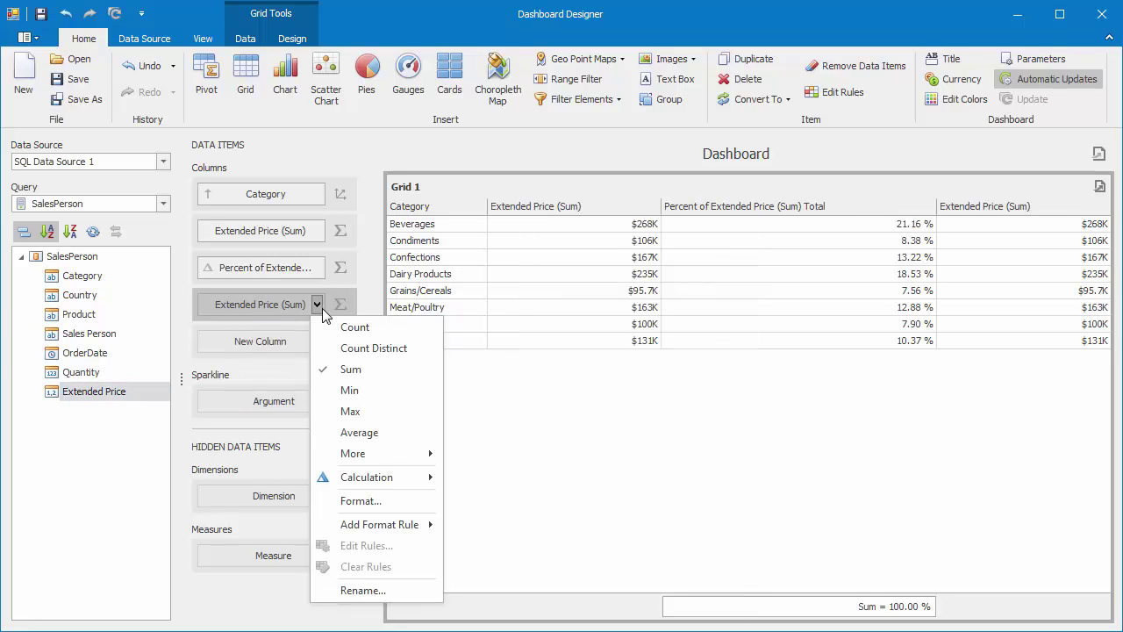
mouse_move(415, 477)
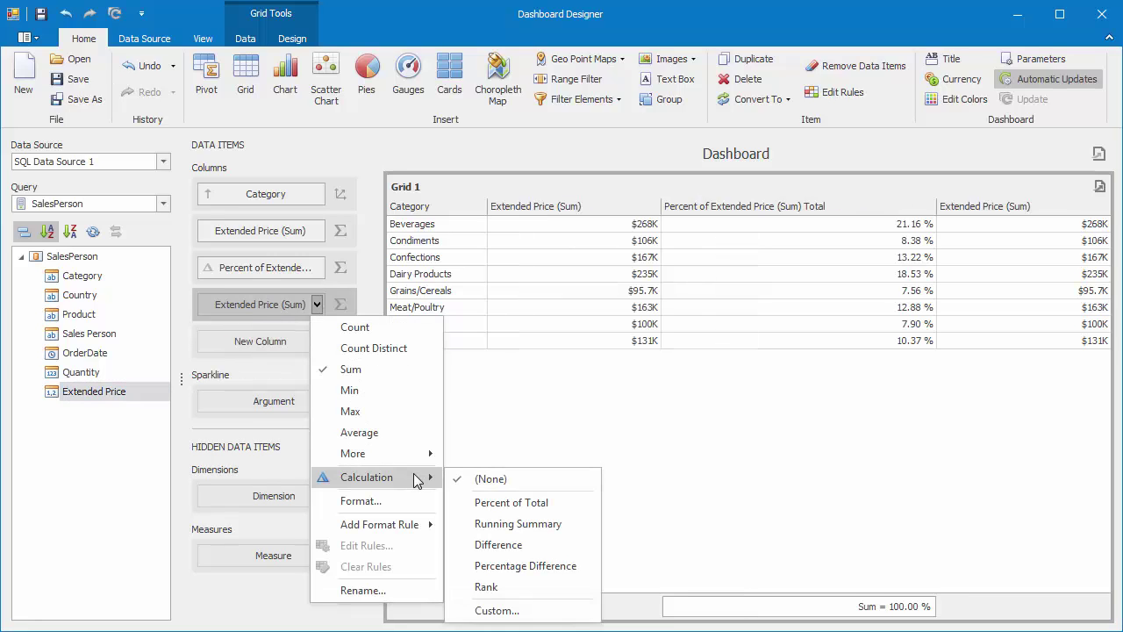
left_click(555, 584)
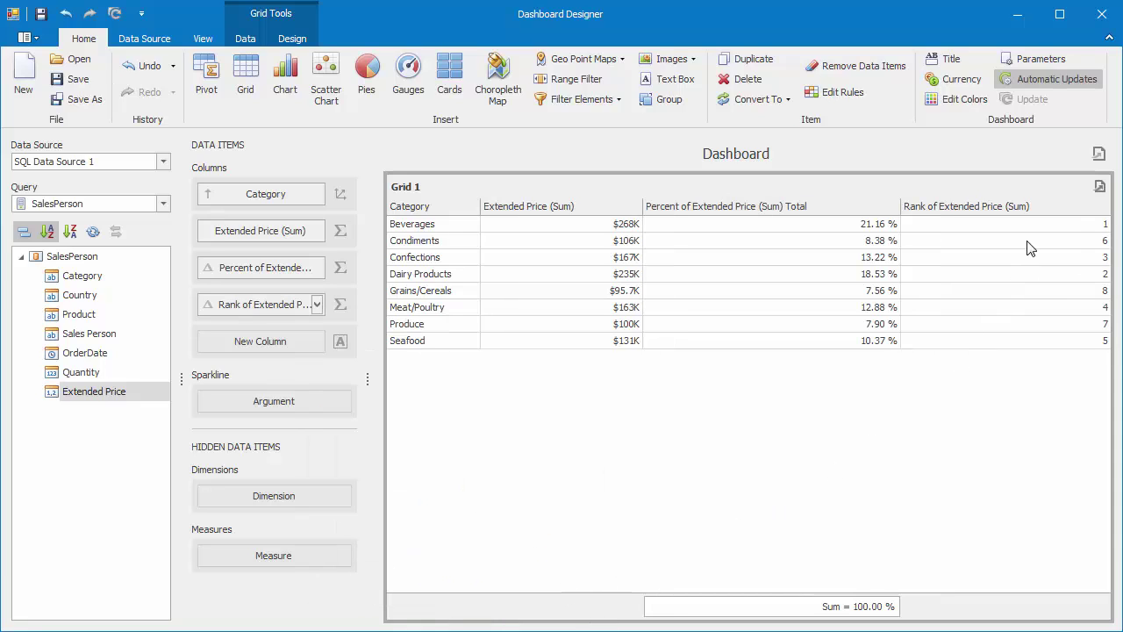
left_click(1044, 215)
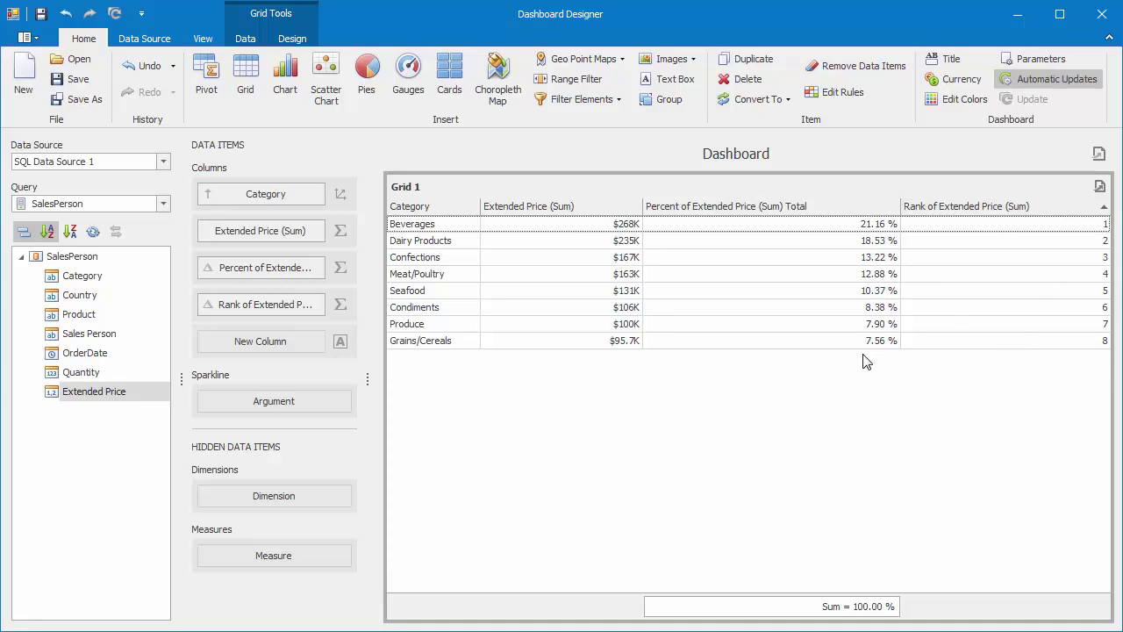
Delete Grid 1 and create Chart 1 plotting Extended Price (Sum) by OrderDate Quarter-Year.
right_click(622, 260)
left_click(684, 315)
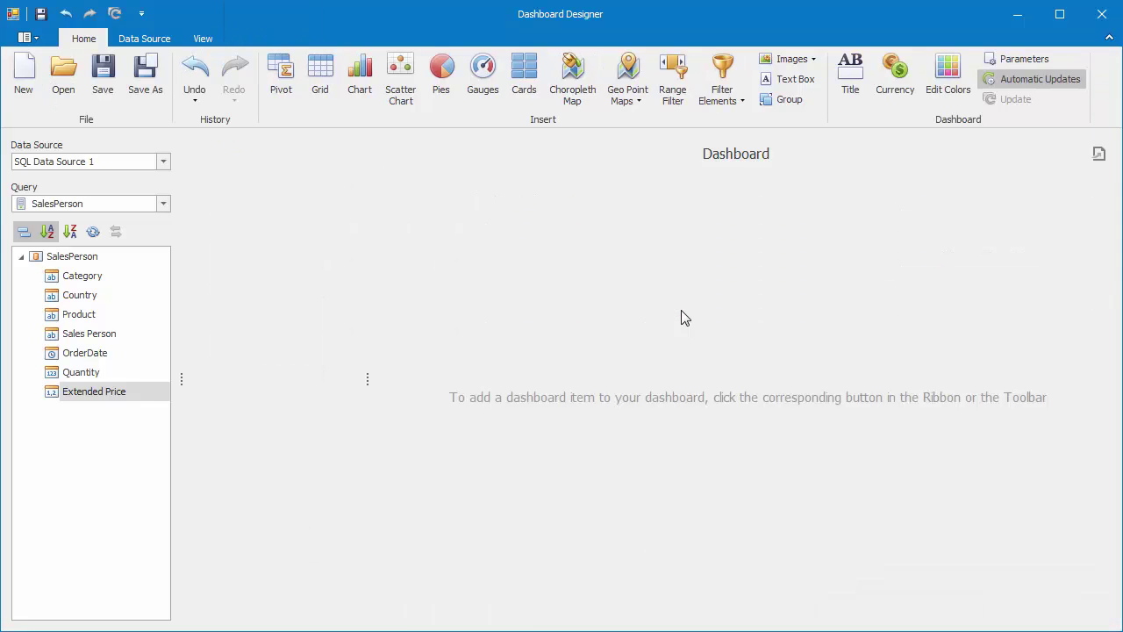
left_click(371, 95)
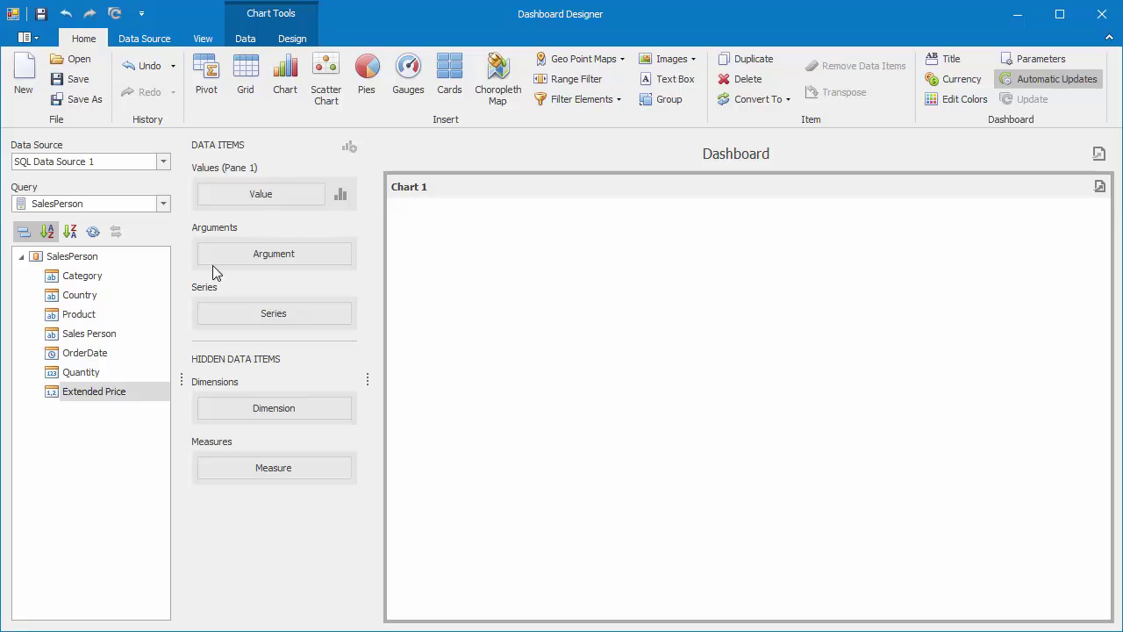
left_click_drag(131, 393, 268, 199)
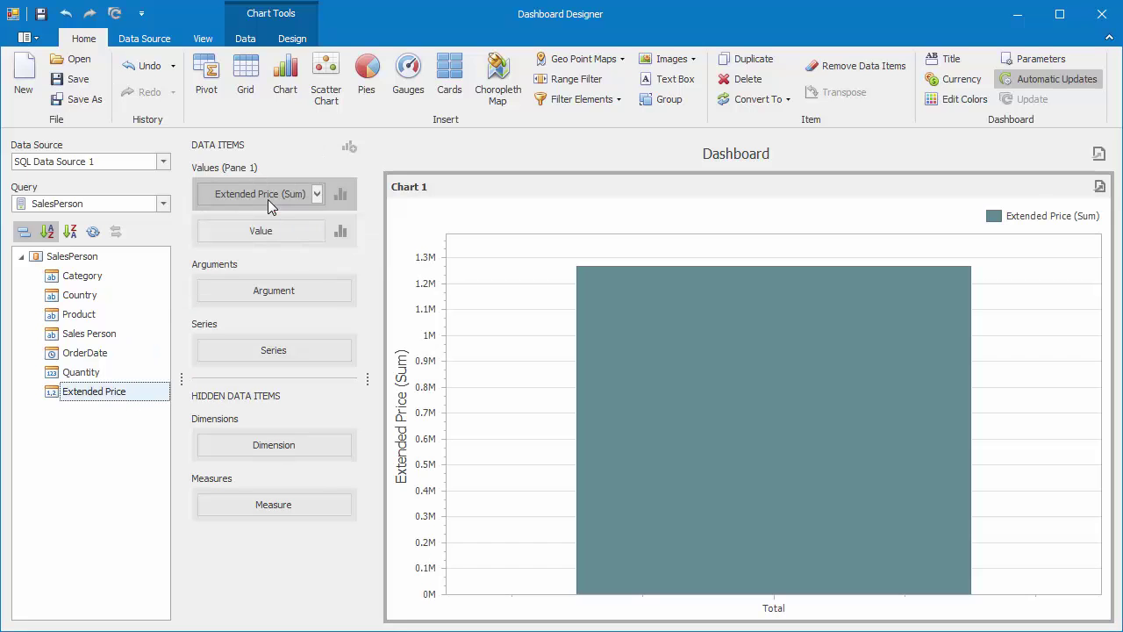
left_click_drag(130, 353, 274, 290)
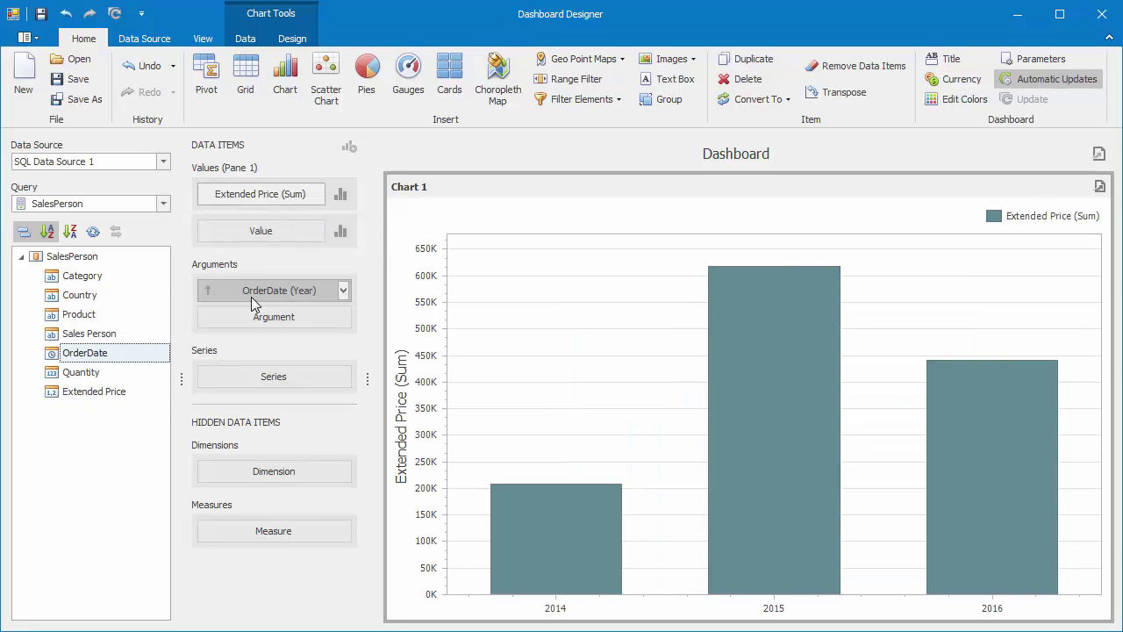
left_click(342, 292)
left_click(444, 154)
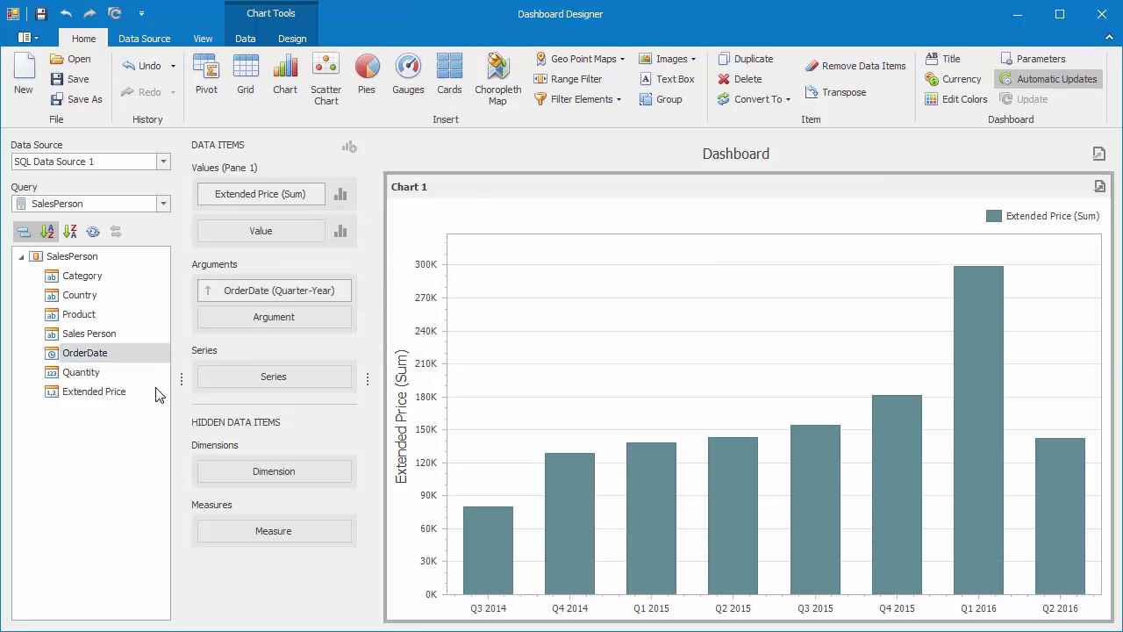
Add a second Extended Price value to the chart drawn as a Spline series.
left_click_drag(148, 392, 274, 237)
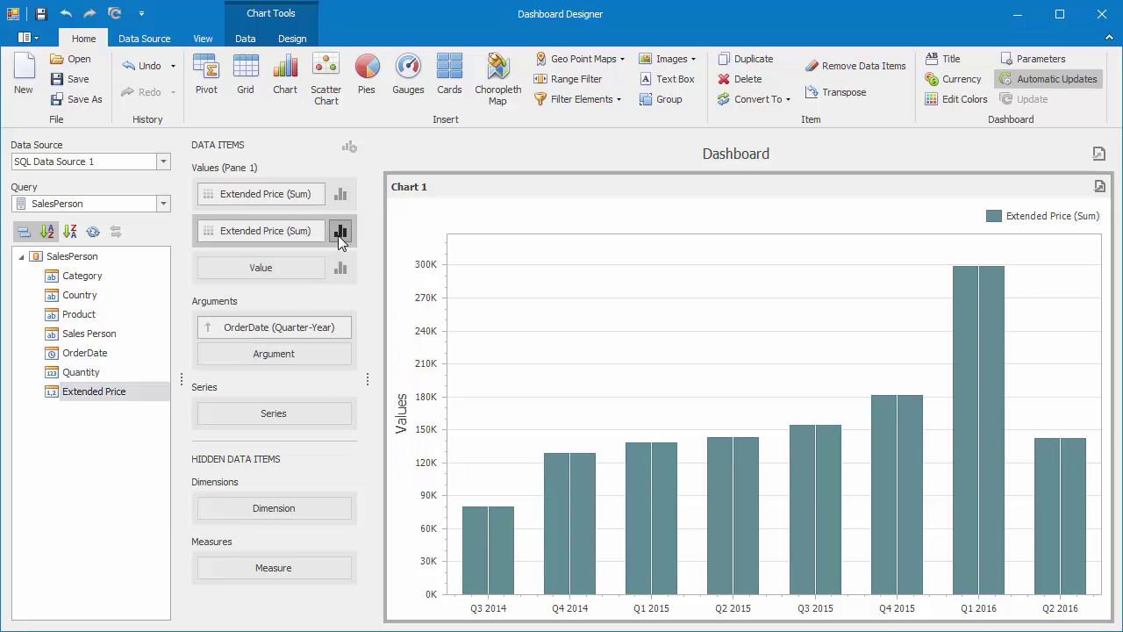
left_click(339, 232)
left_click(618, 244)
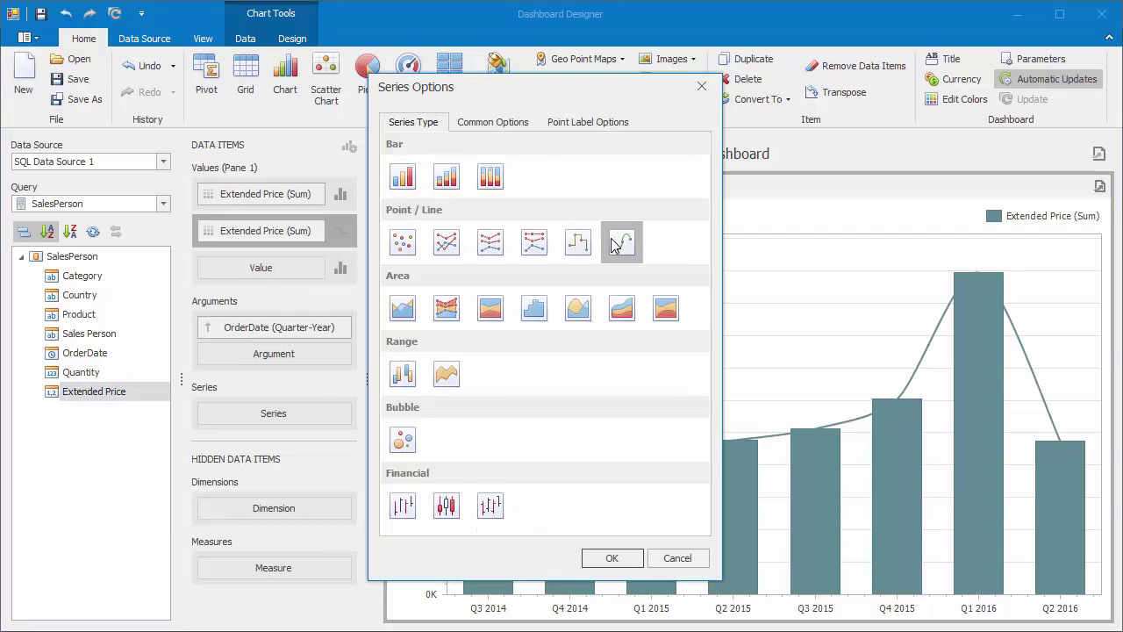
left_click(626, 556)
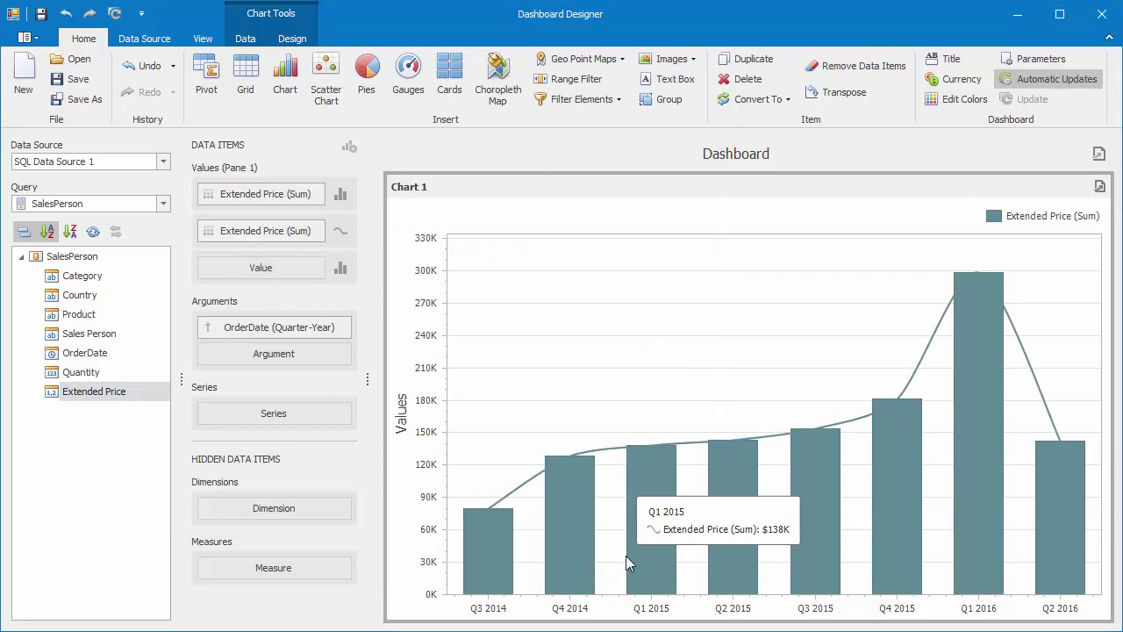
Set the spline value's calculation to Running Summary along Arguments.
left_click(318, 231)
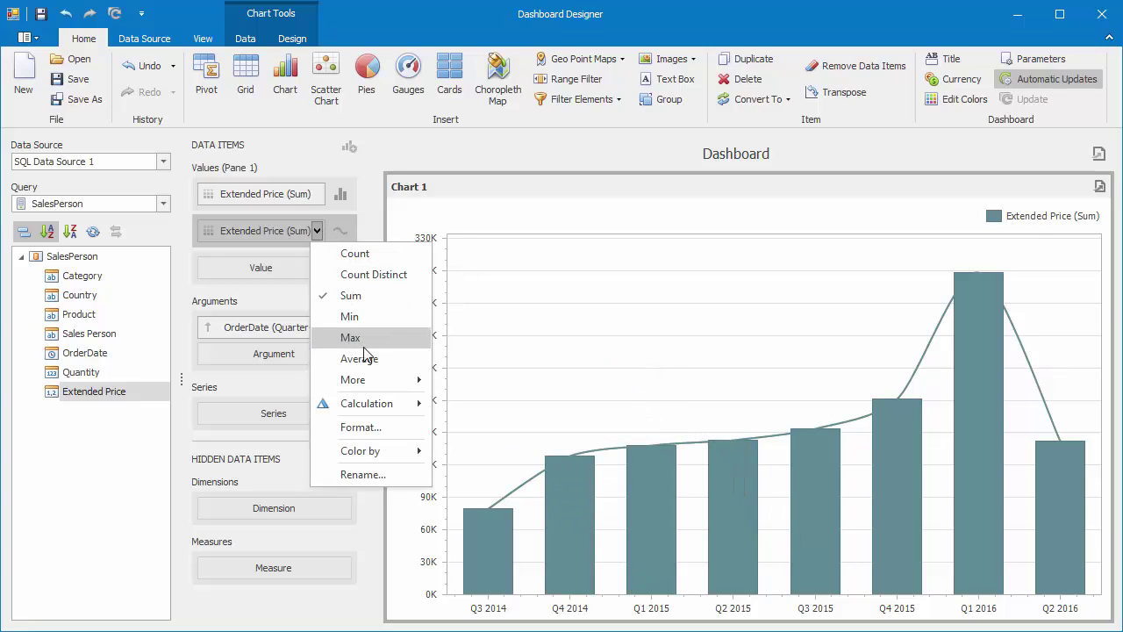
mouse_move(397, 405)
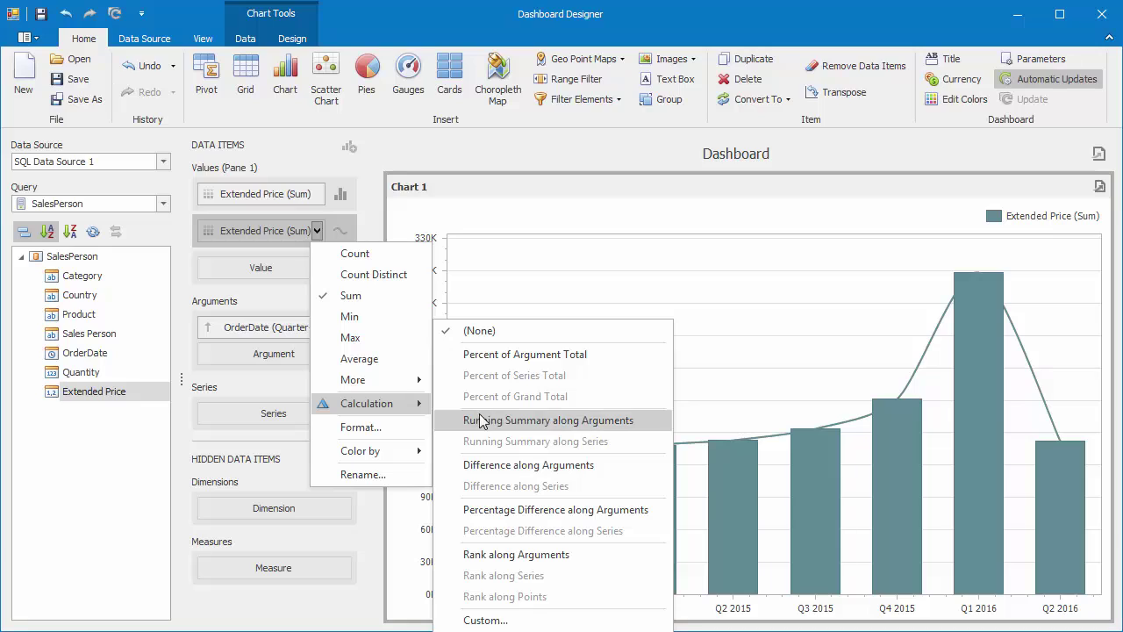
left_click(638, 428)
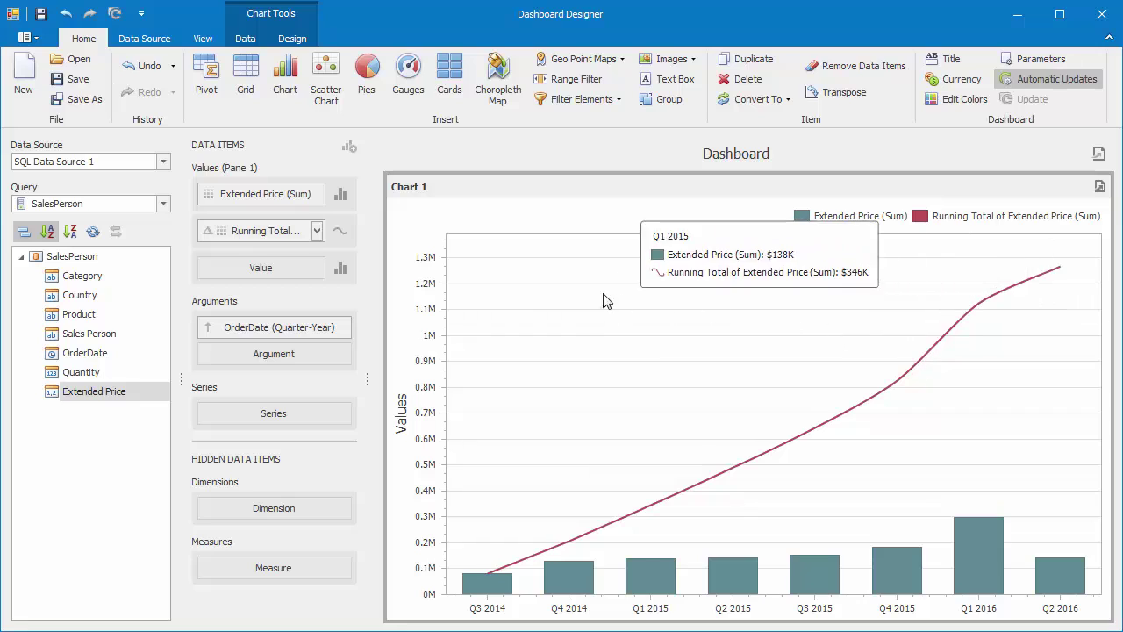
Remove the running total value, swap arguments and series, and use Country as argument.
left_click_drag(297, 236, 161, 312)
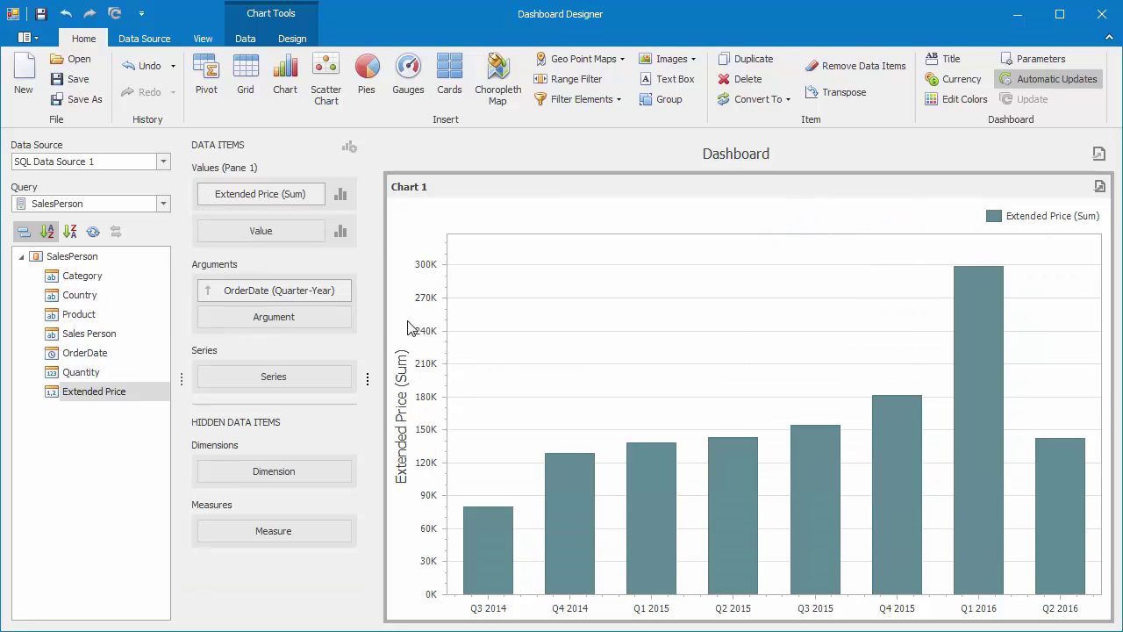
right_click(546, 308)
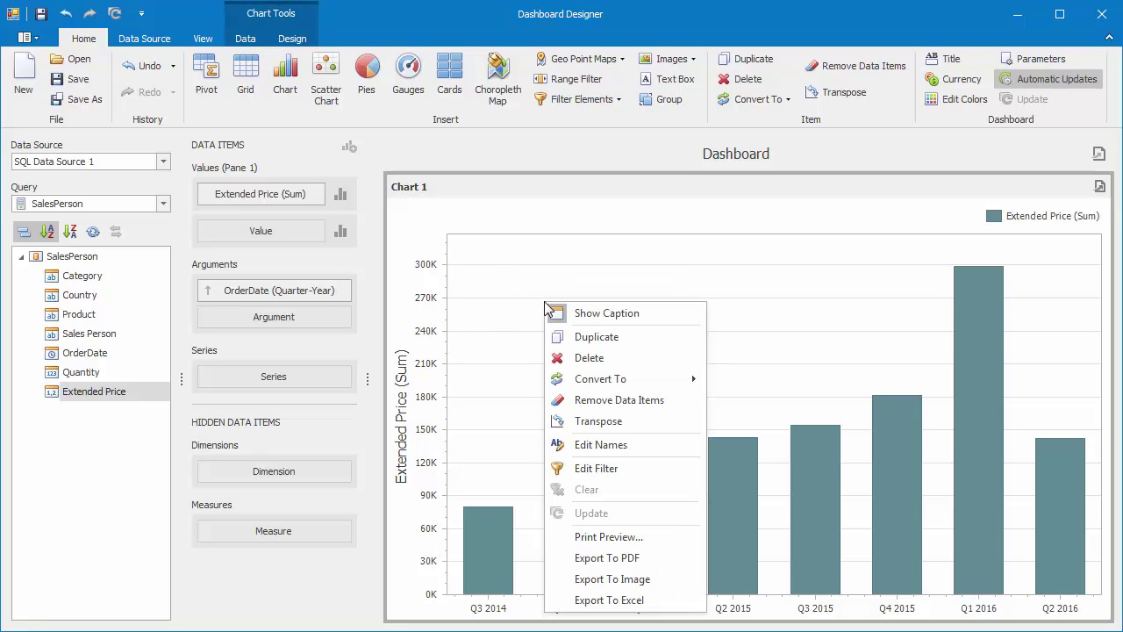
left_click(634, 421)
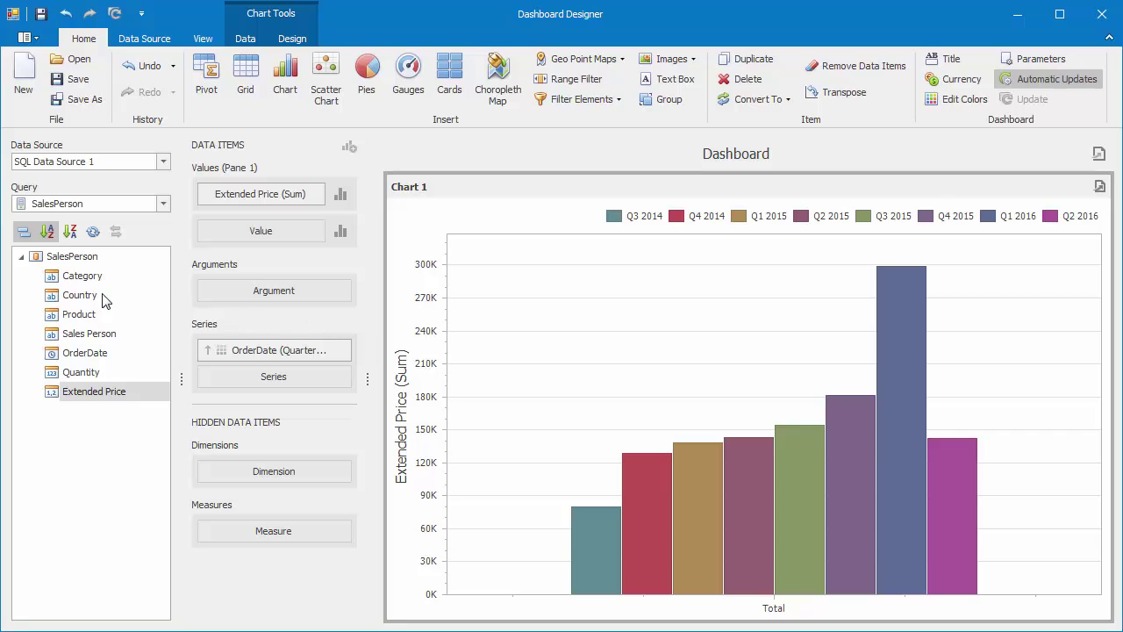
left_click_drag(79, 295, 263, 296)
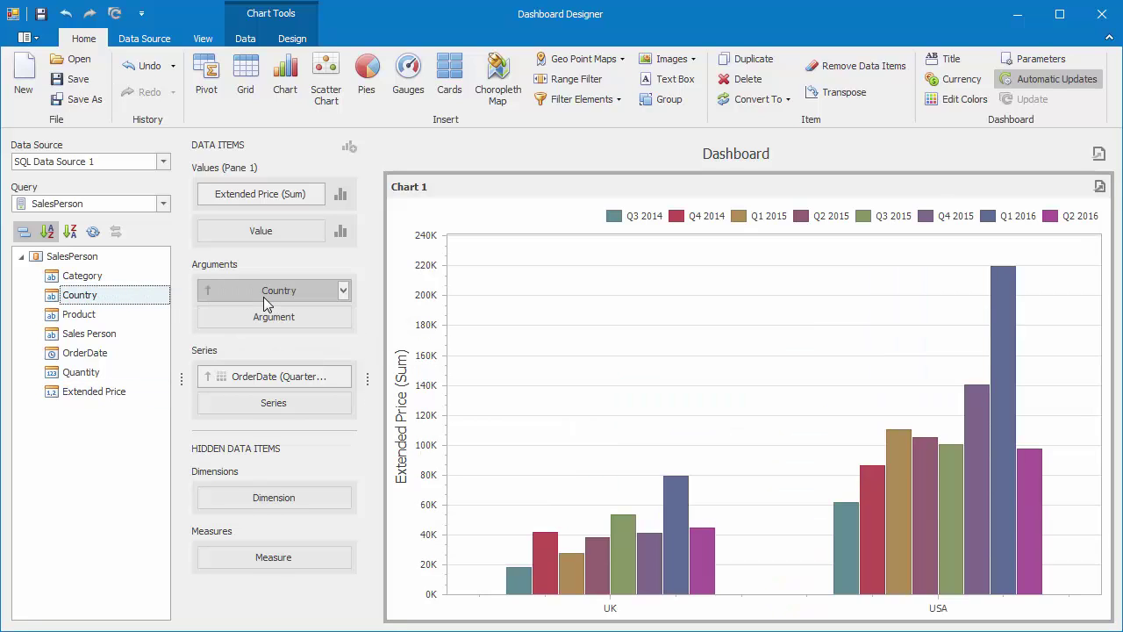
Set Extended Price (Sum) to Running Summary along Series.
left_click(319, 194)
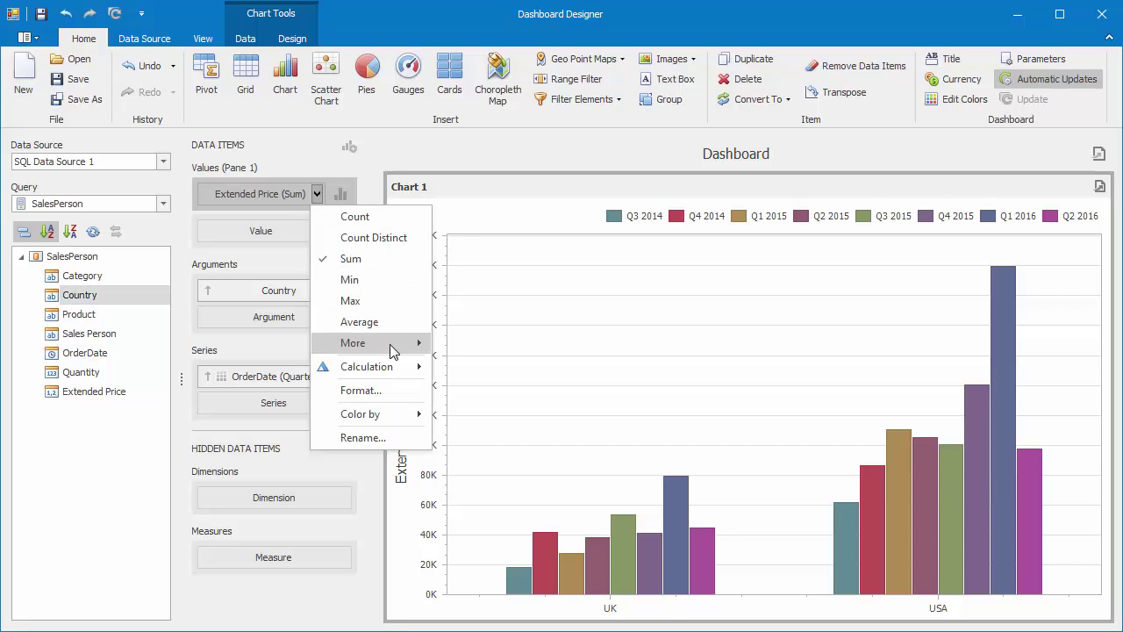
mouse_move(406, 369)
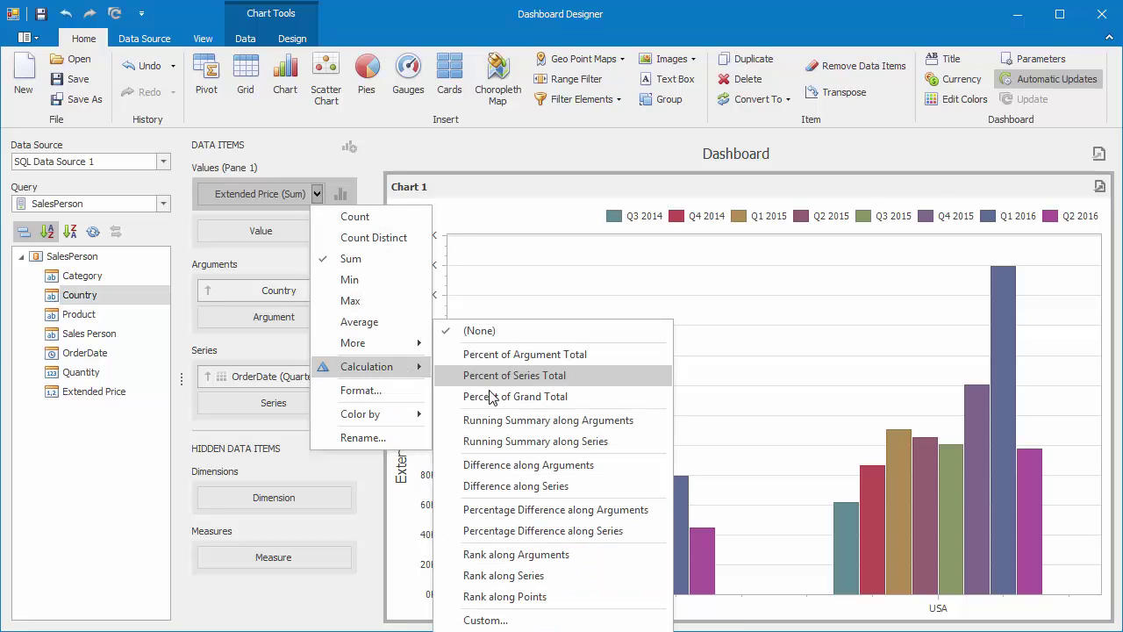
left_click(638, 451)
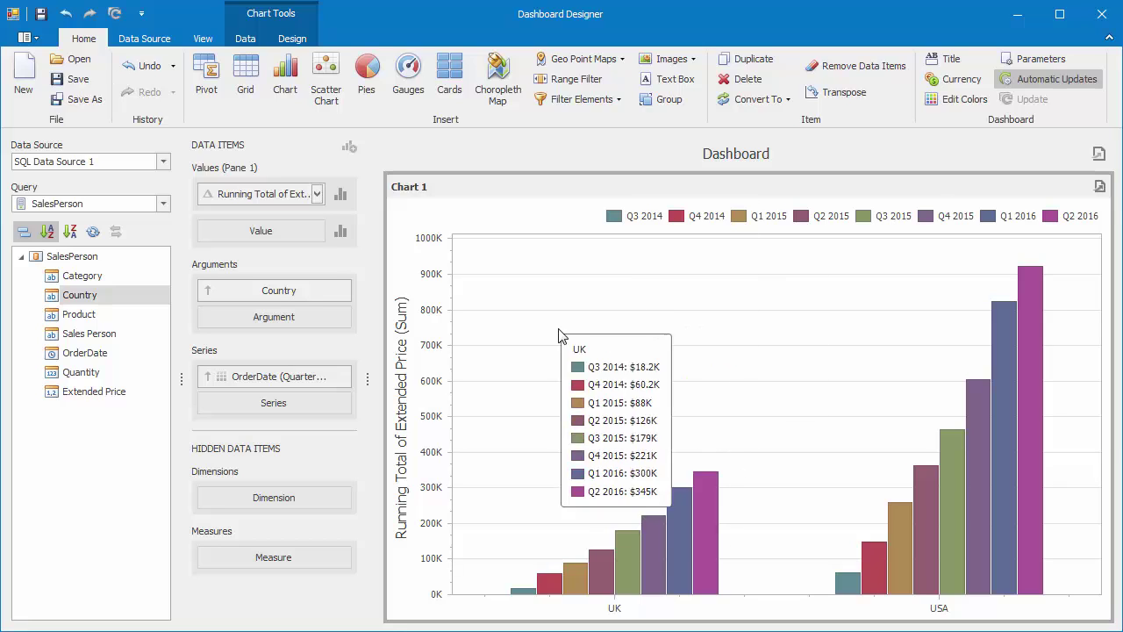
Dock a new pivot below Chart 1 with Extended Price values and Country columns.
left_click(207, 77)
left_click_drag(788, 197, 448, 617)
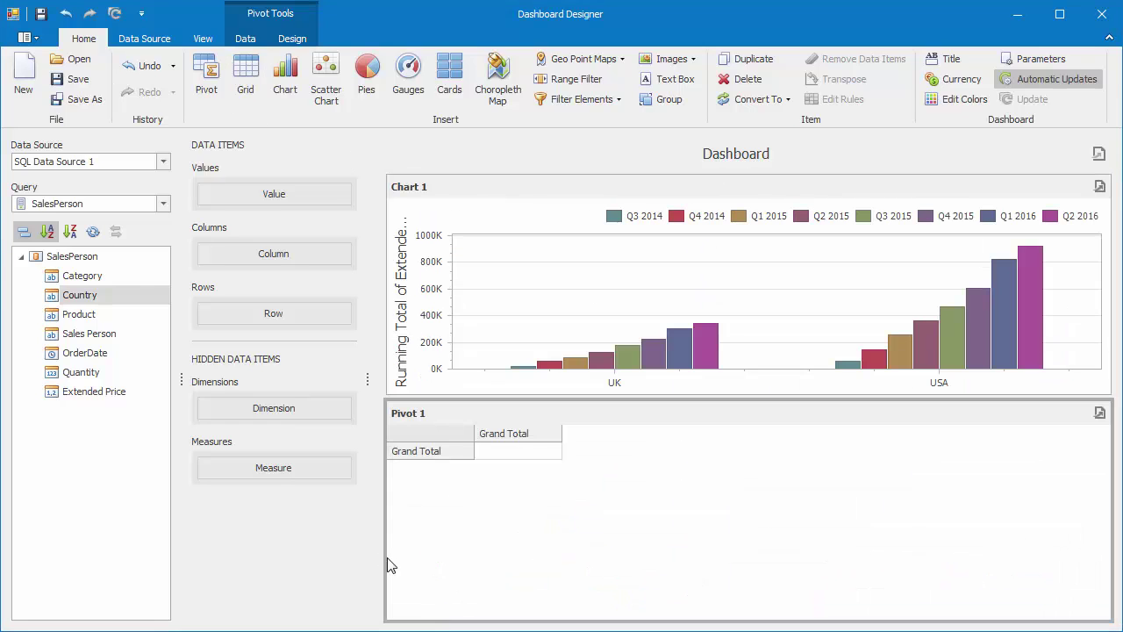
left_click_drag(142, 393, 263, 189)
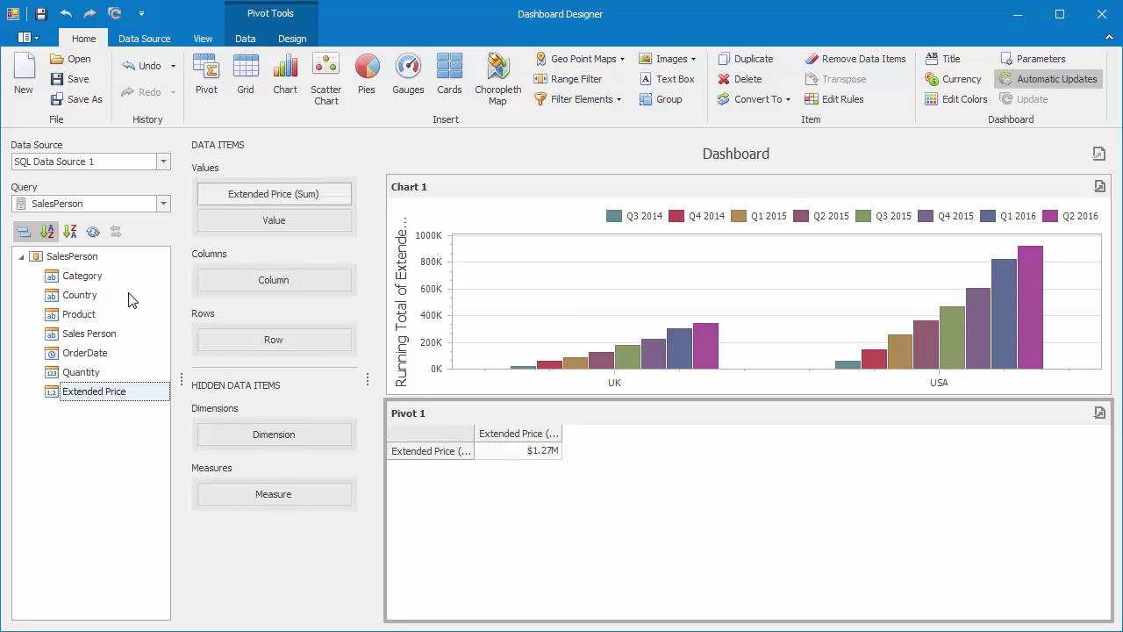
left_click_drag(132, 299, 227, 287)
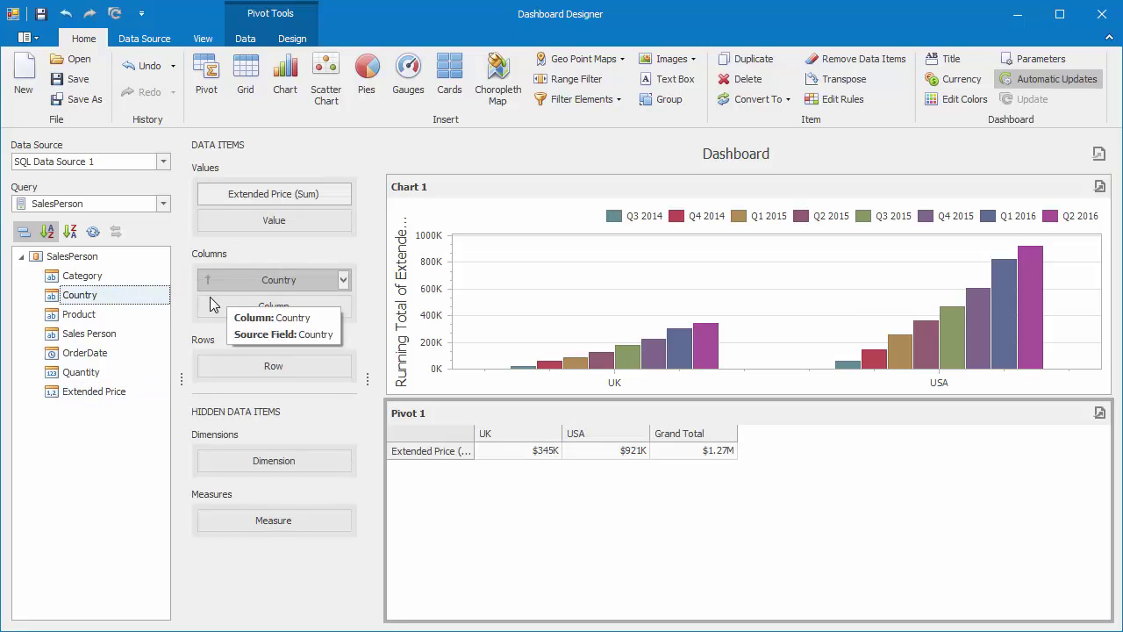
Add OrderDate twice to the pivot rows, grouping the second by Quarter.
left_click_drag(119, 352, 248, 376)
left_click_drag(146, 354, 279, 394)
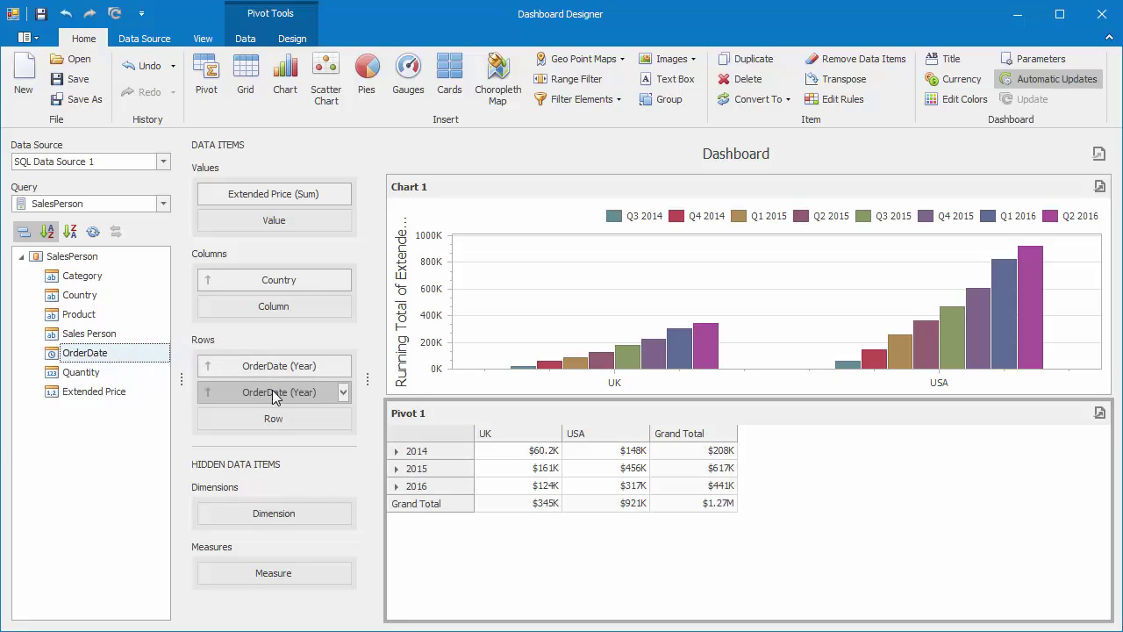
left_click(344, 393)
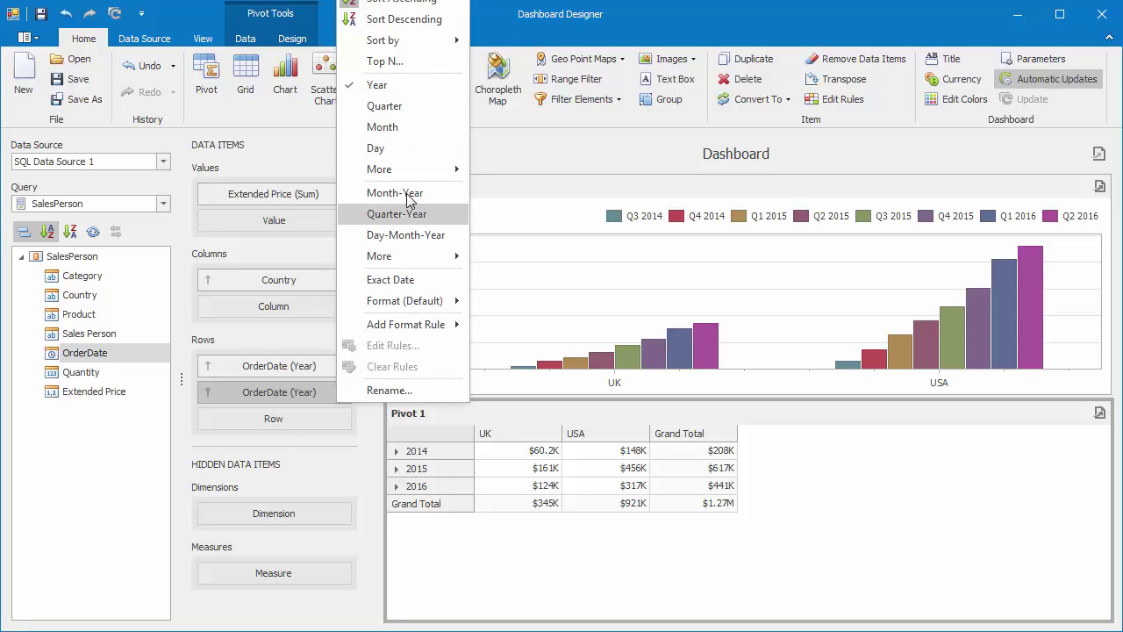
left_click(430, 106)
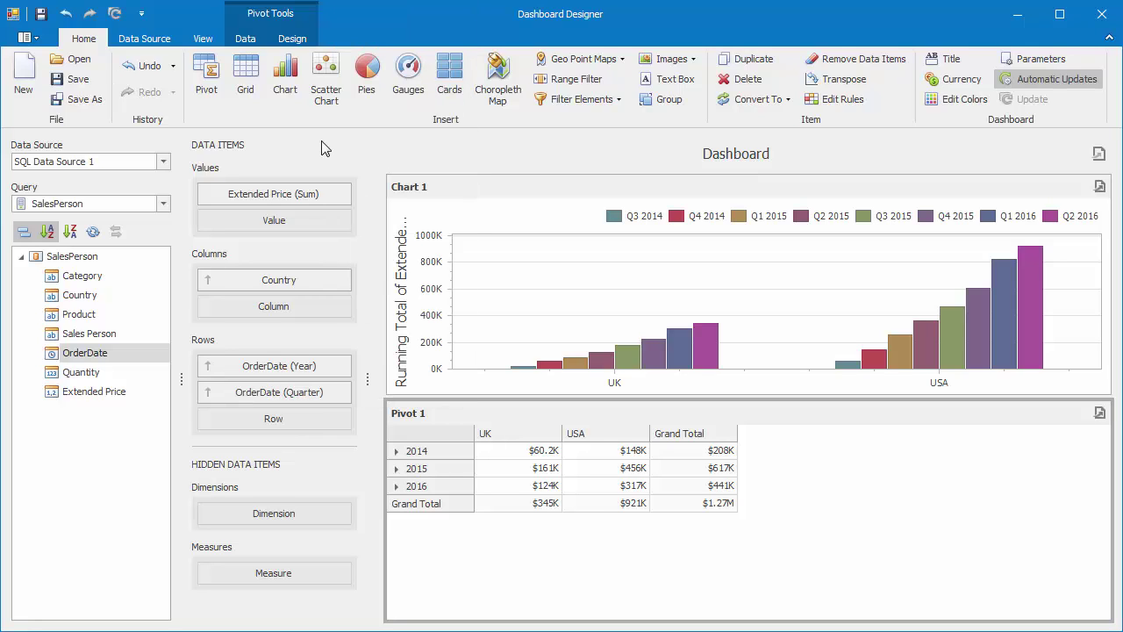
Set the pivot to Expand Row Groups initially and turn off Show Row Totals.
left_click(245, 40)
left_click(204, 103)
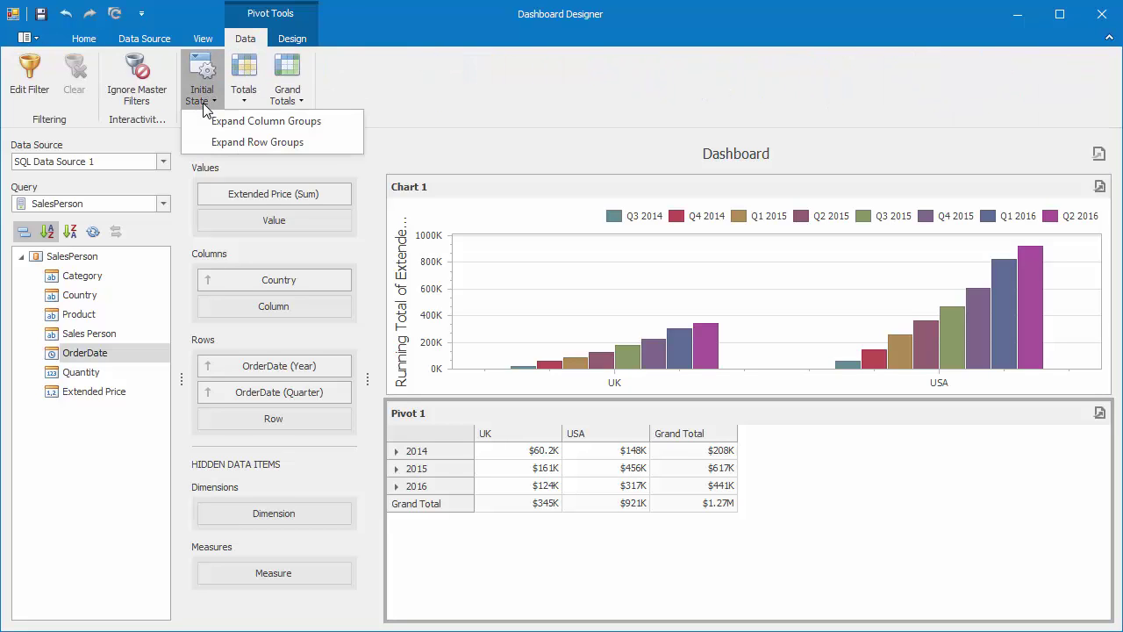
left_click(319, 145)
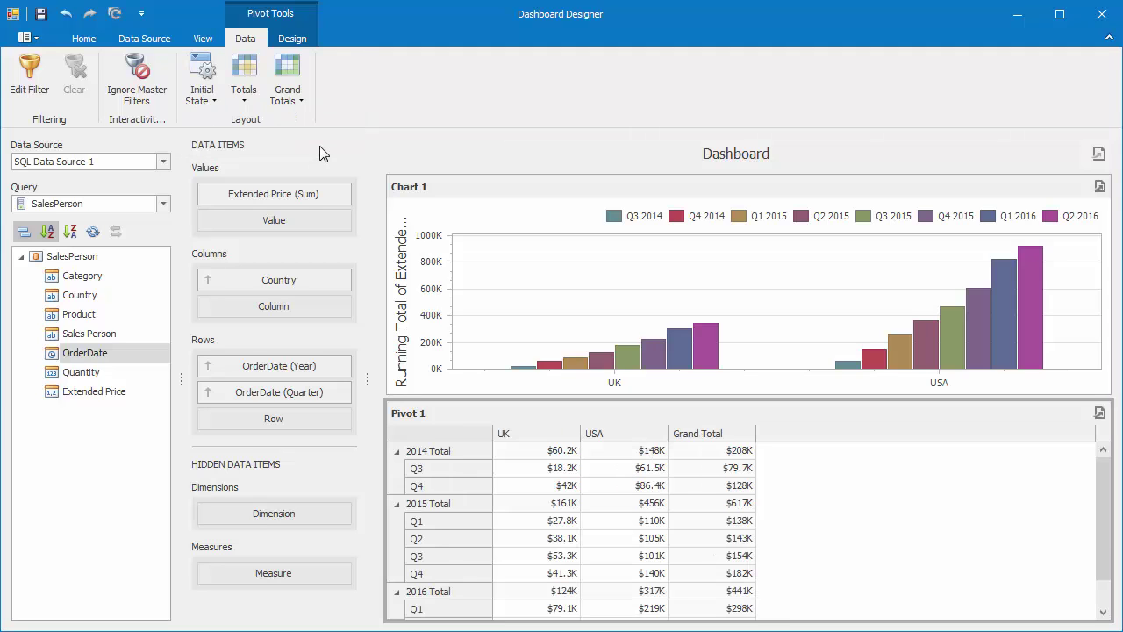
left_click(244, 104)
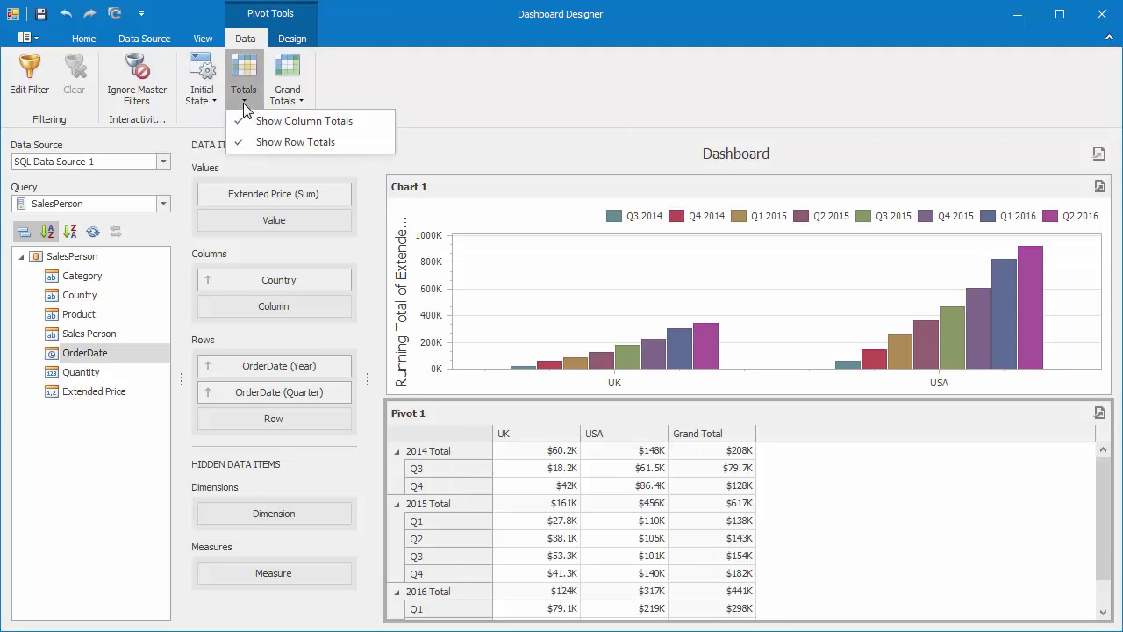
left_click(329, 142)
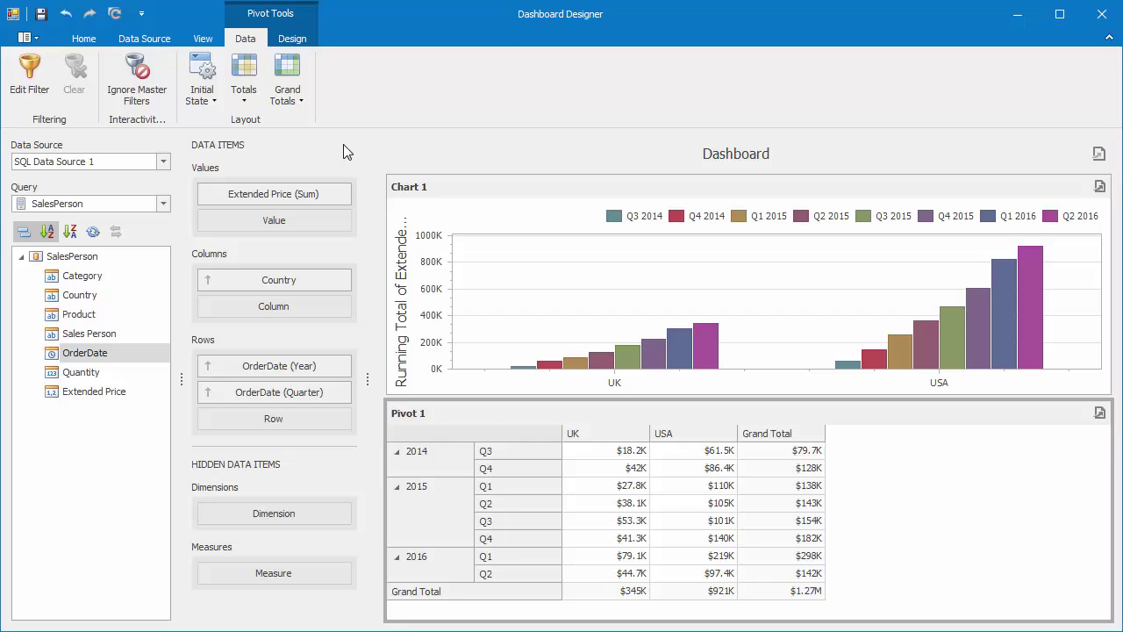
Add a second Extended Price value and open its Custom calculation.
left_click_drag(94, 391, 278, 227)
left_click(343, 220)
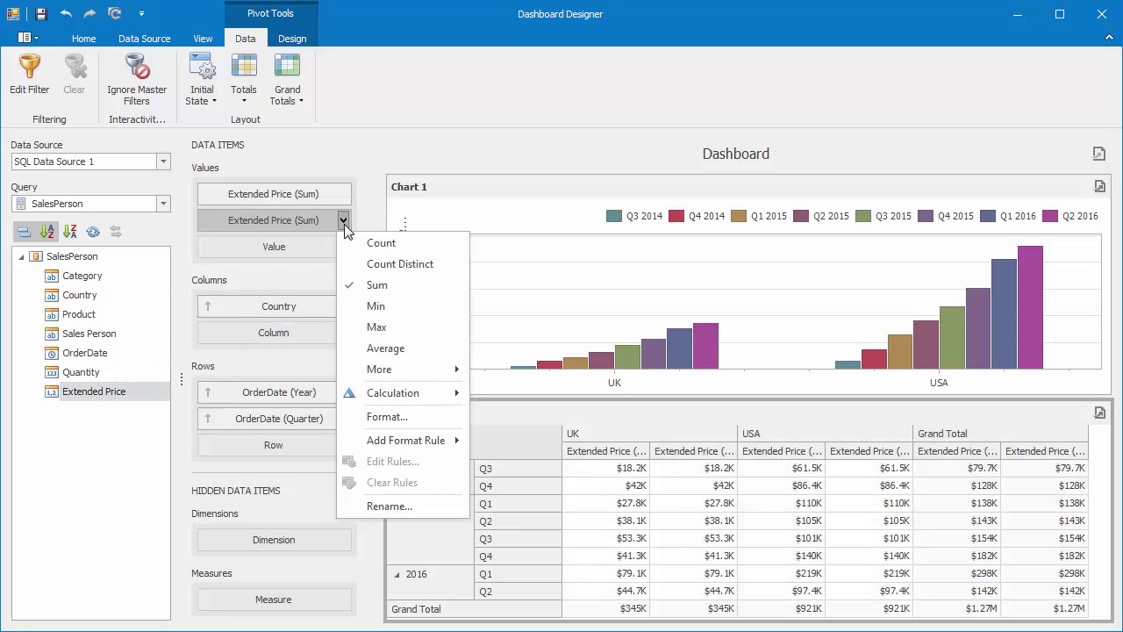
mouse_move(437, 397)
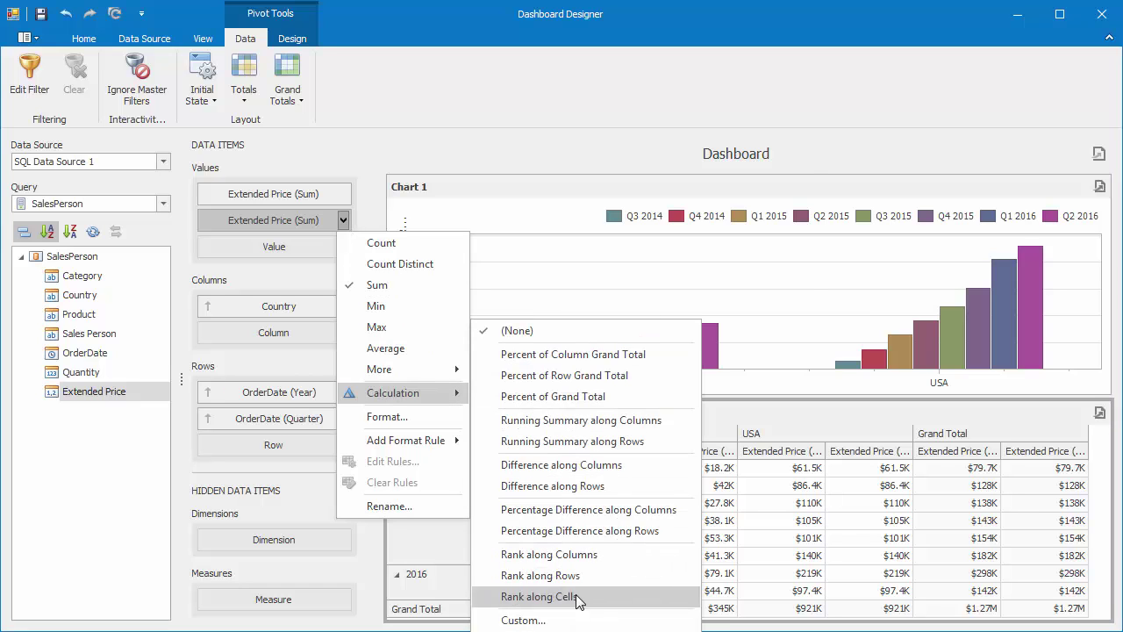
left_click(544, 619)
Apply a Difference calculation along Rows, compared to the Previous value.
left_click_drag(540, 182, 357, 86)
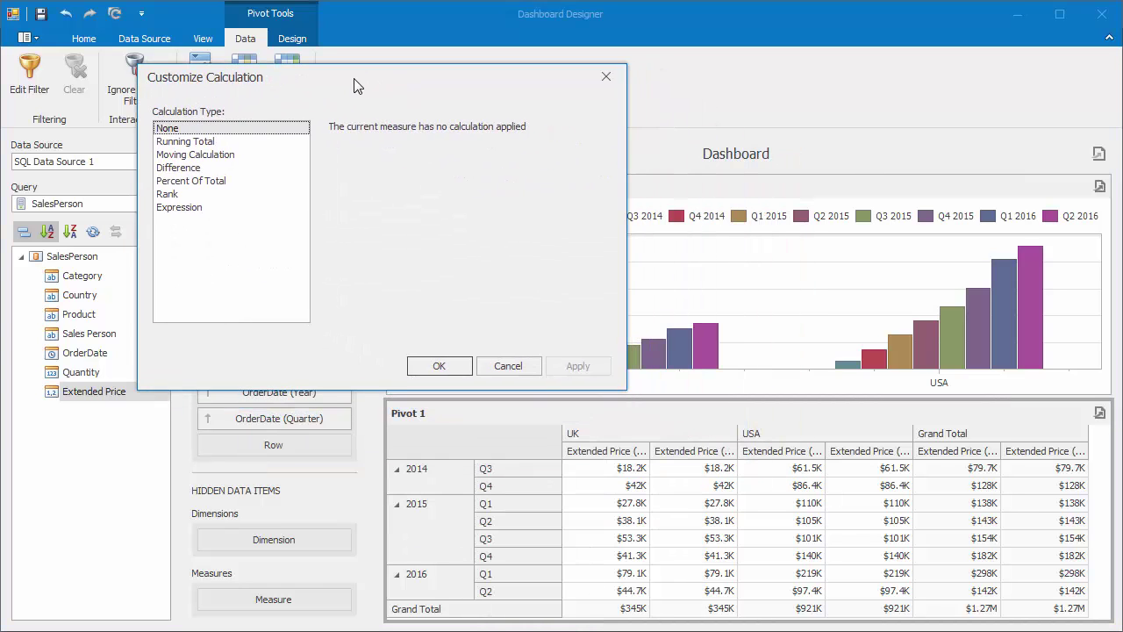
left_click(279, 169)
left_click(535, 131)
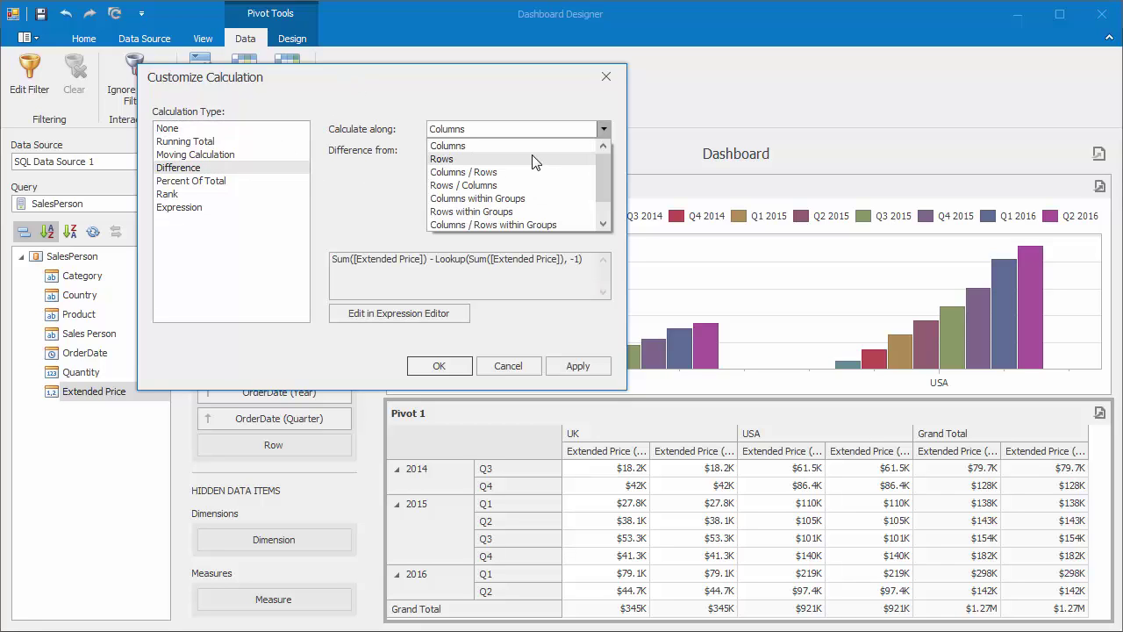
left_click(536, 160)
left_click(562, 156)
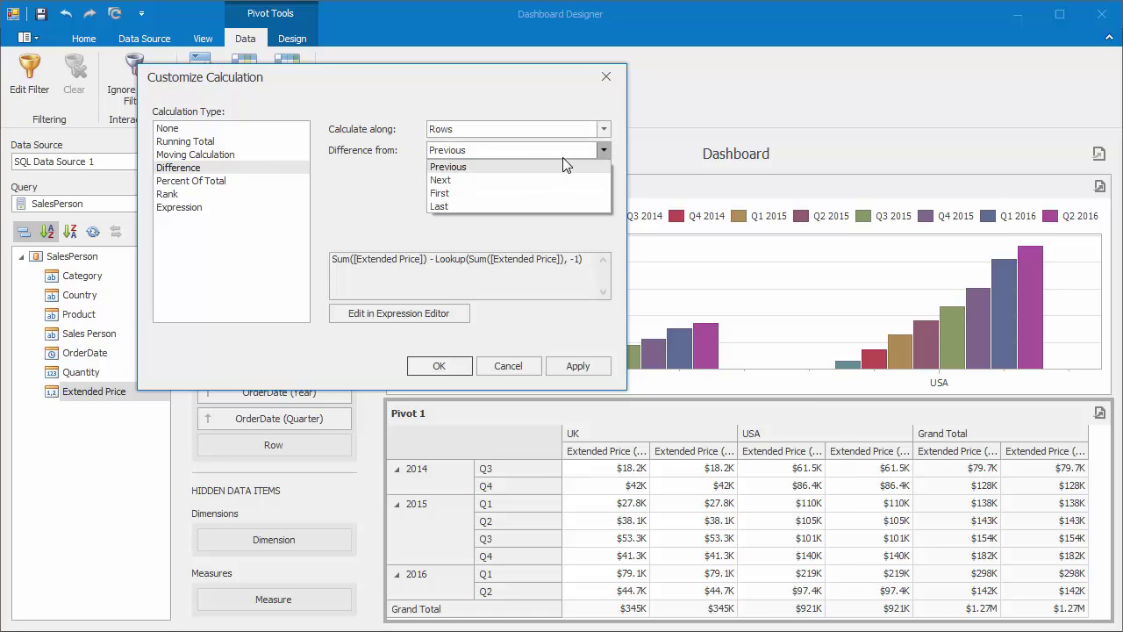
left_click(563, 157)
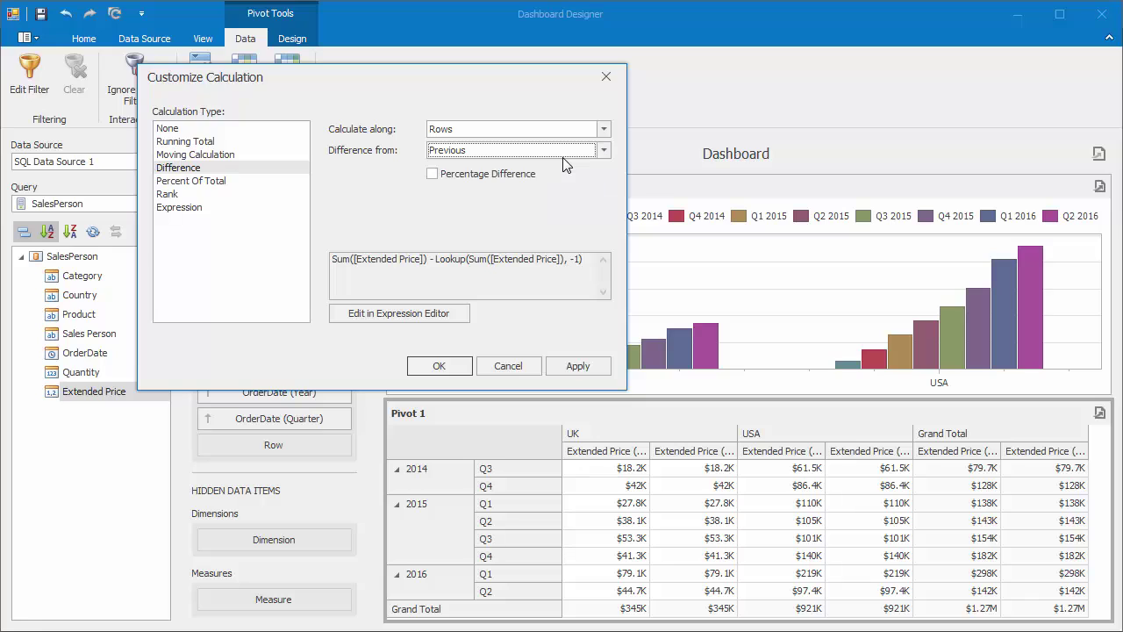
left_click(593, 366)
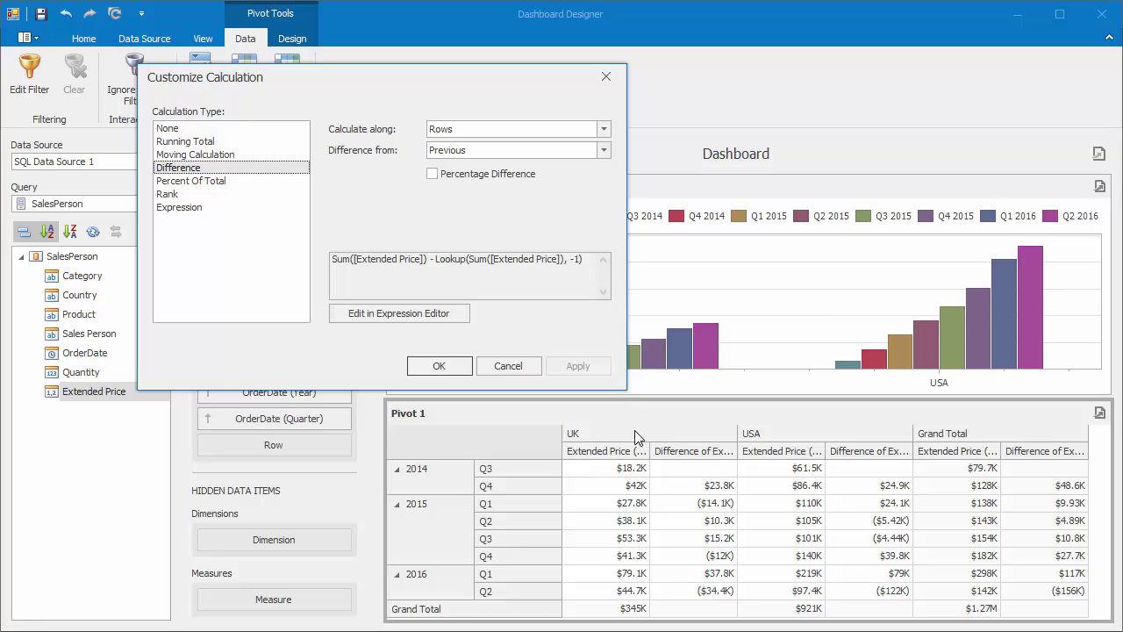
Change the difference to calculate along Rows within Groups and apply it.
left_click(601, 129)
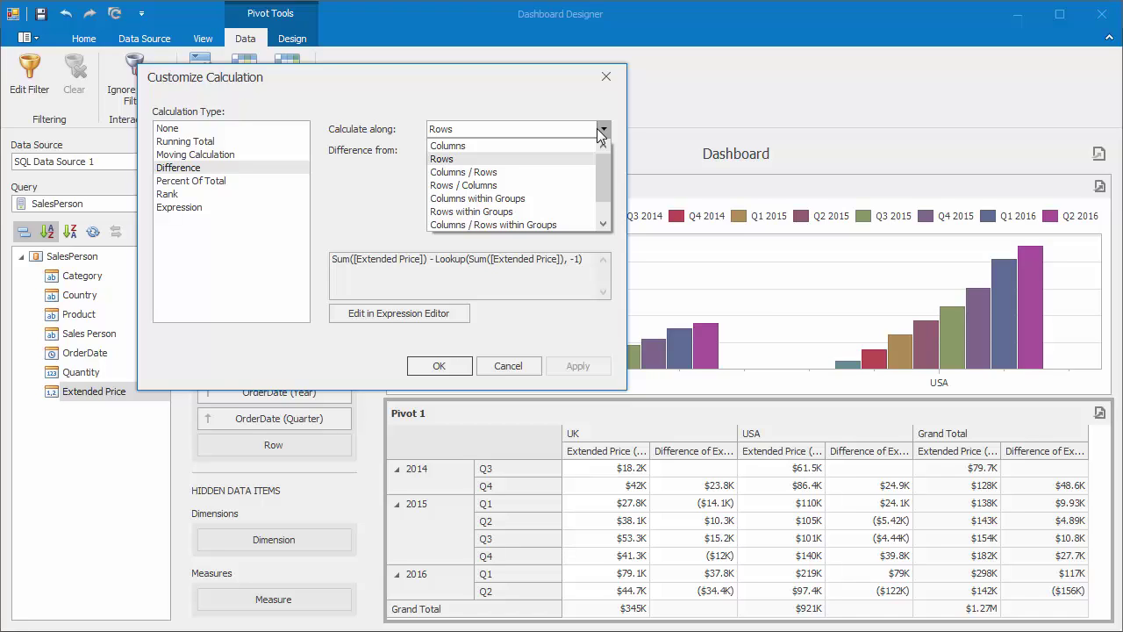
left_click(567, 212)
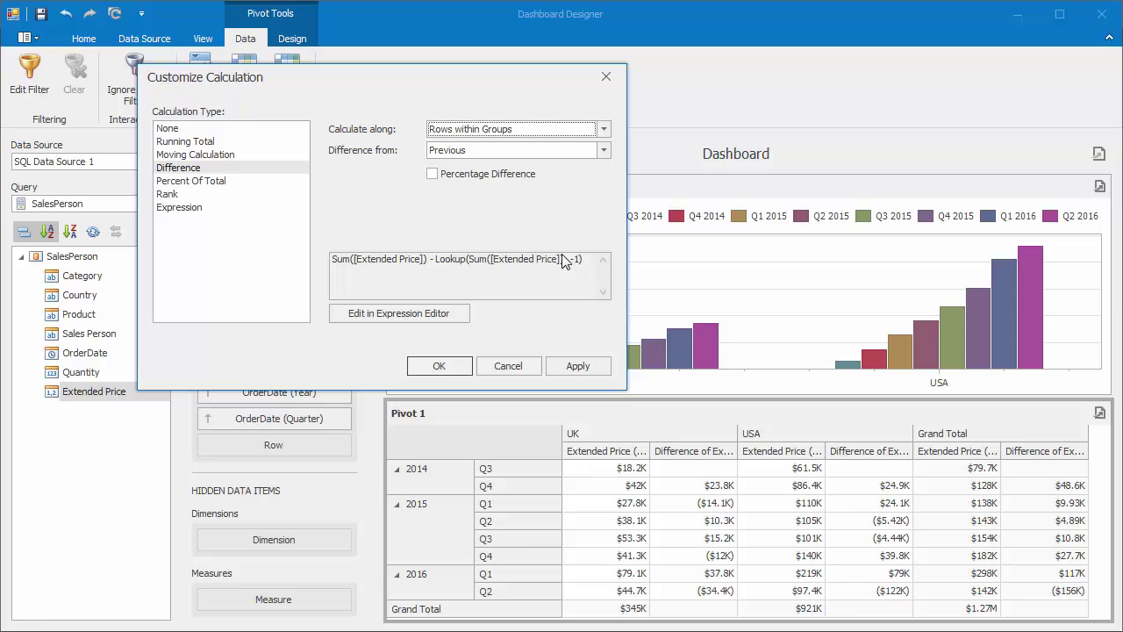
left_click(583, 367)
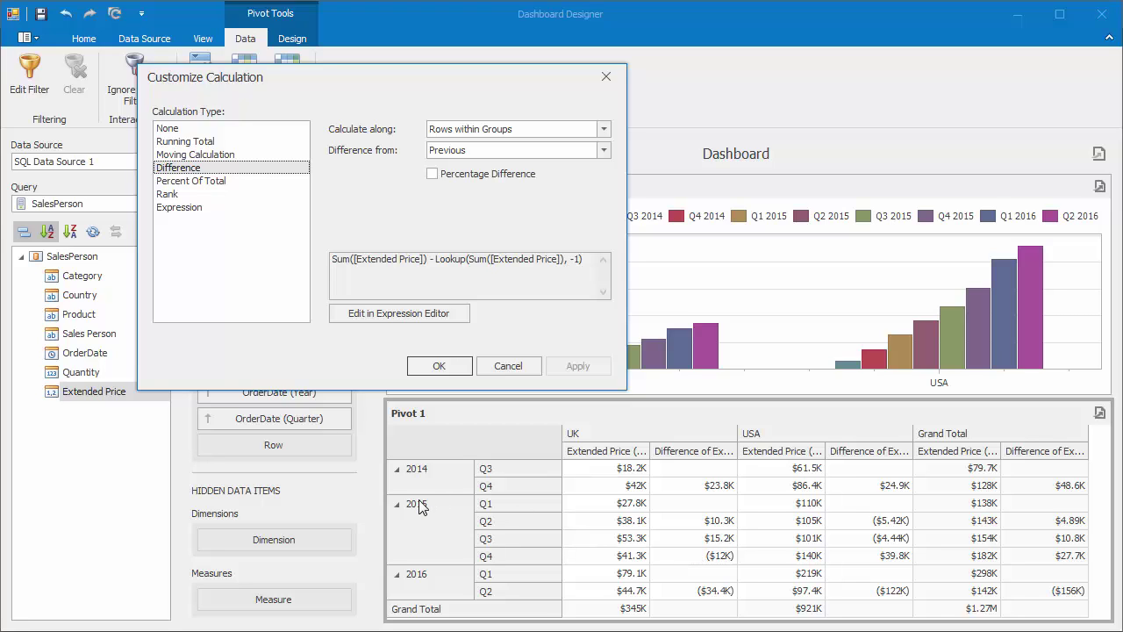
Apply Percentage Difference, then switch Percentage Difference back off.
left_click(433, 176)
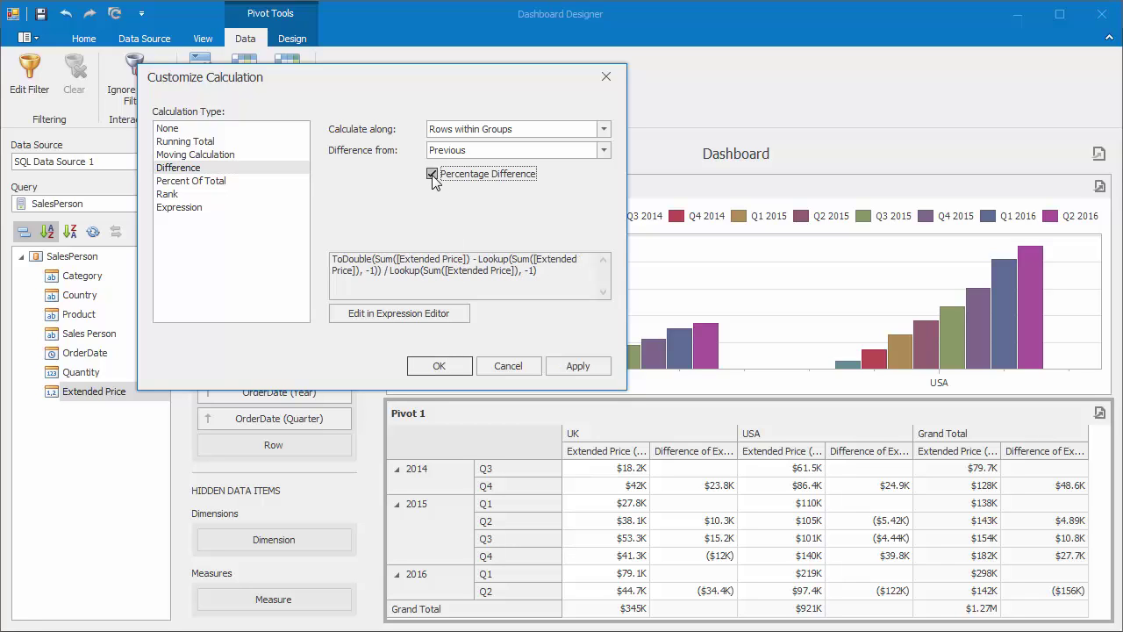
left_click(596, 372)
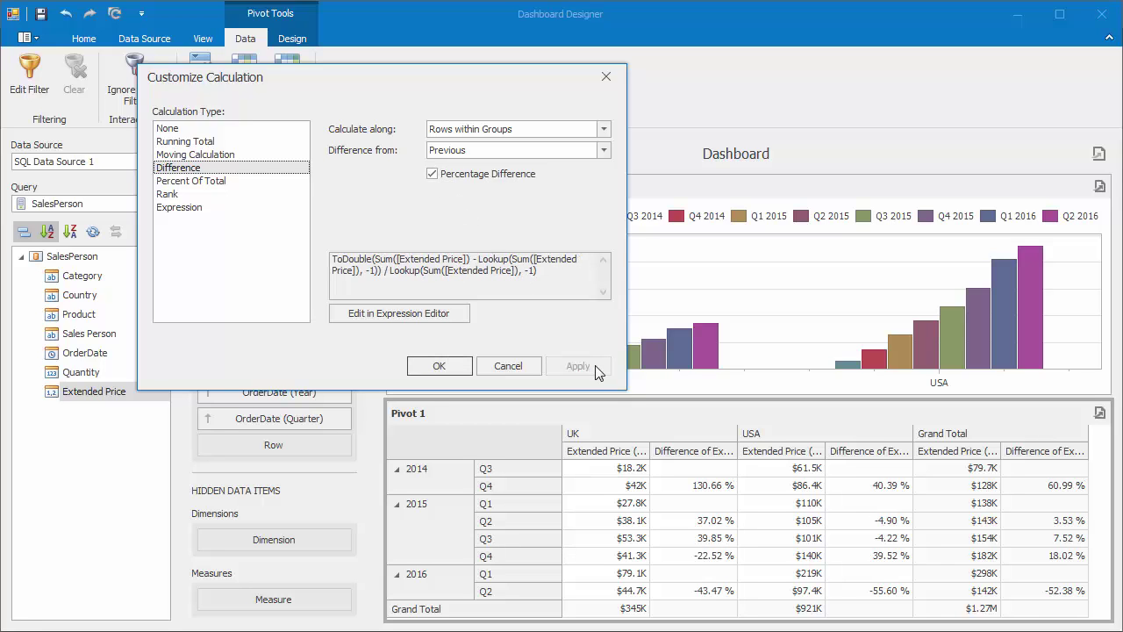
left_click(433, 174)
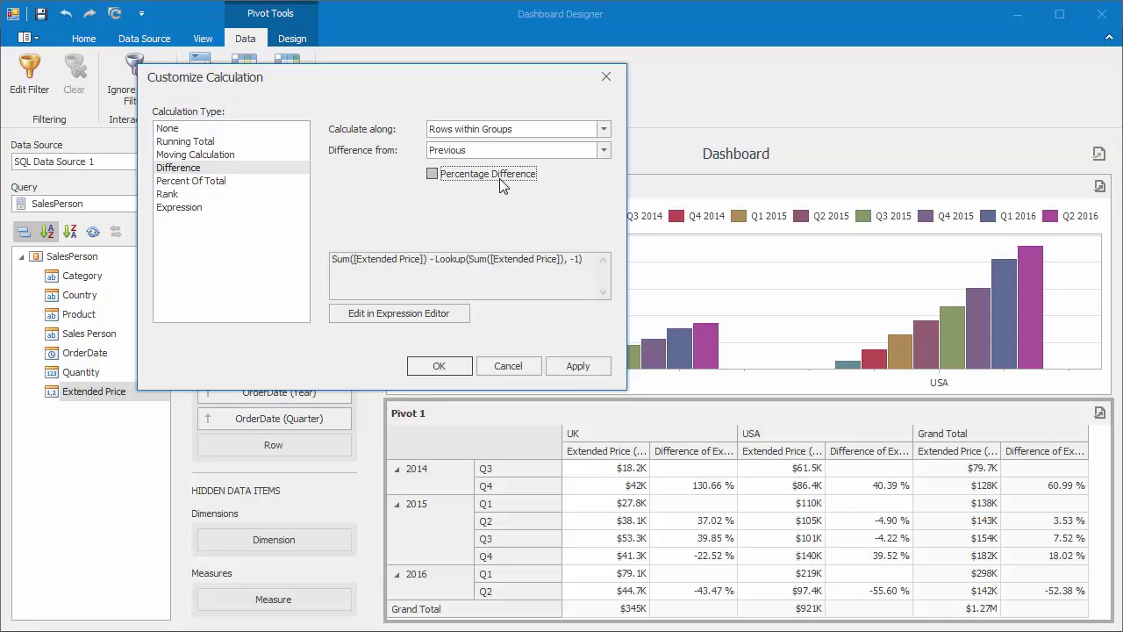
Reset the difference to calculate along plain Rows and apply it.
left_click(603, 129)
left_click(520, 157)
left_click(581, 363)
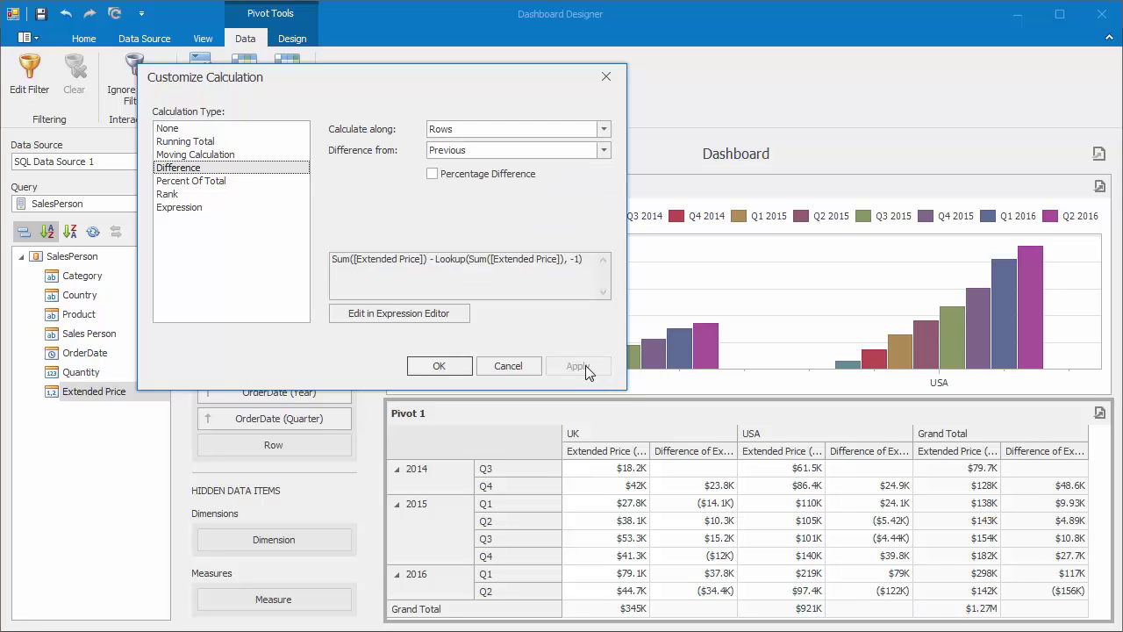
Set the expression to Sum([Extended Price]) - Lookup(Sum([Extended Price]), -4).
left_click(452, 315)
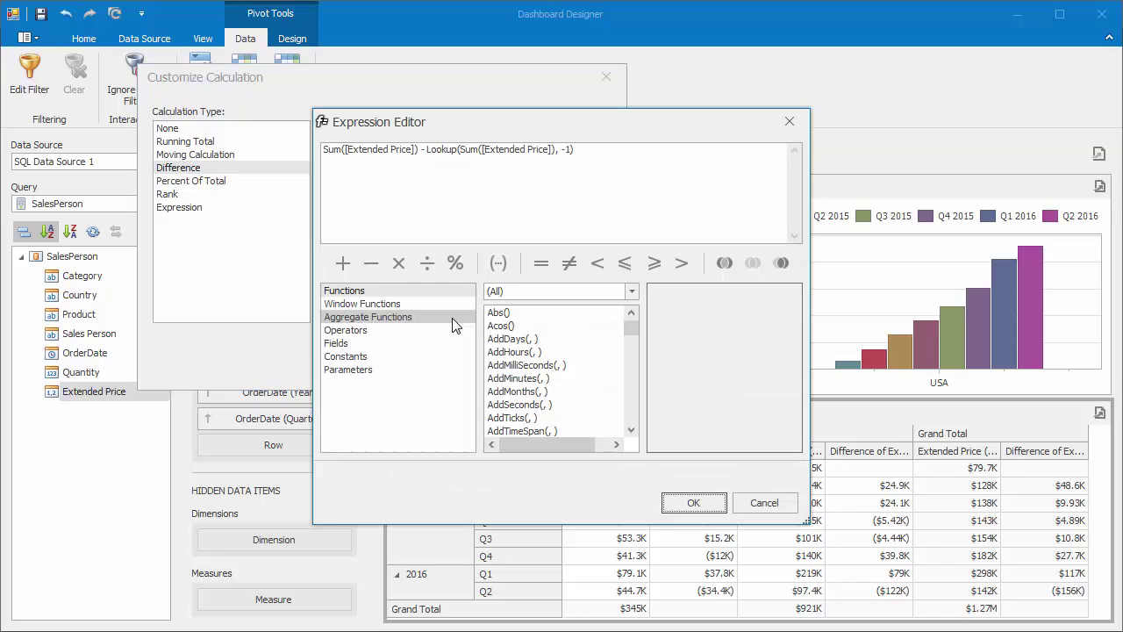
left_click(568, 155)
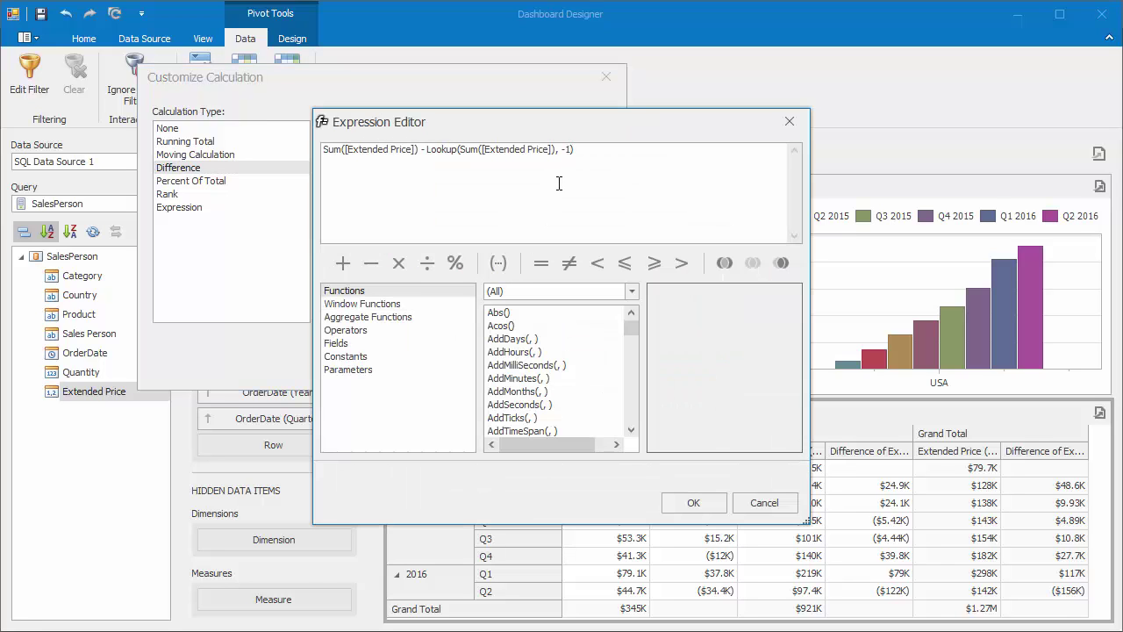
key("BackSpace")
type("4")
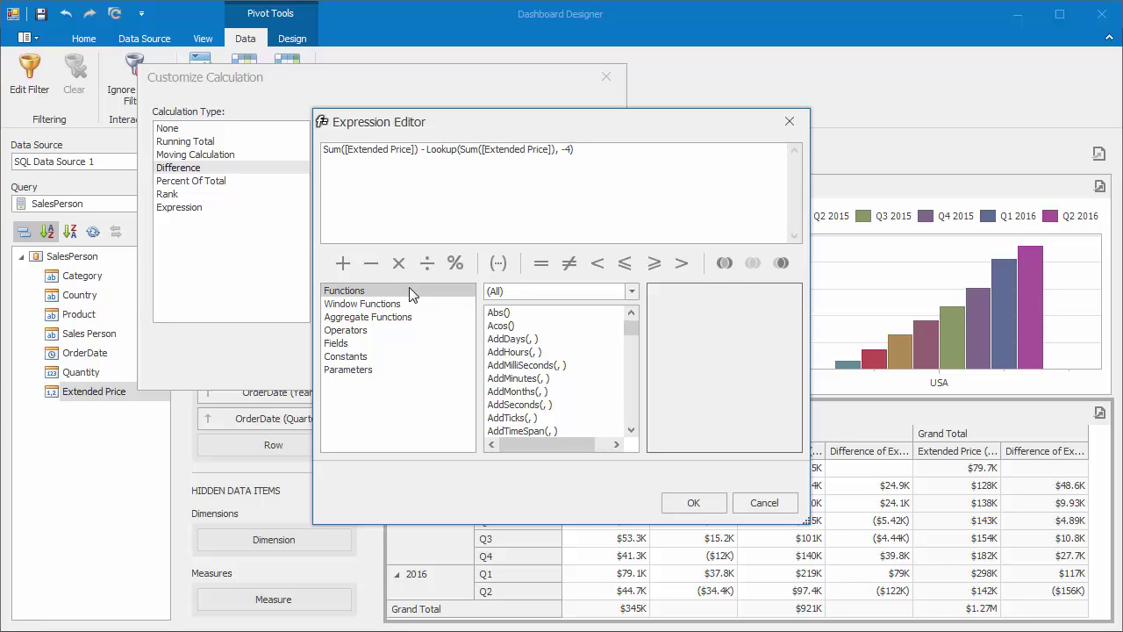
left_click(362, 303)
left_click(543, 345)
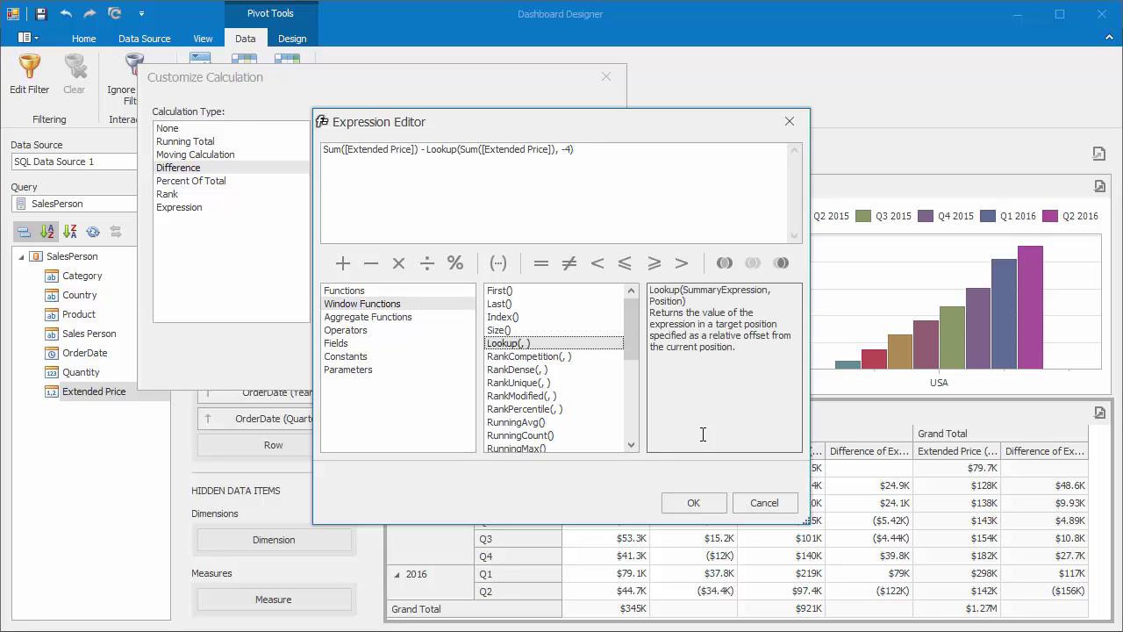
left_click(710, 501)
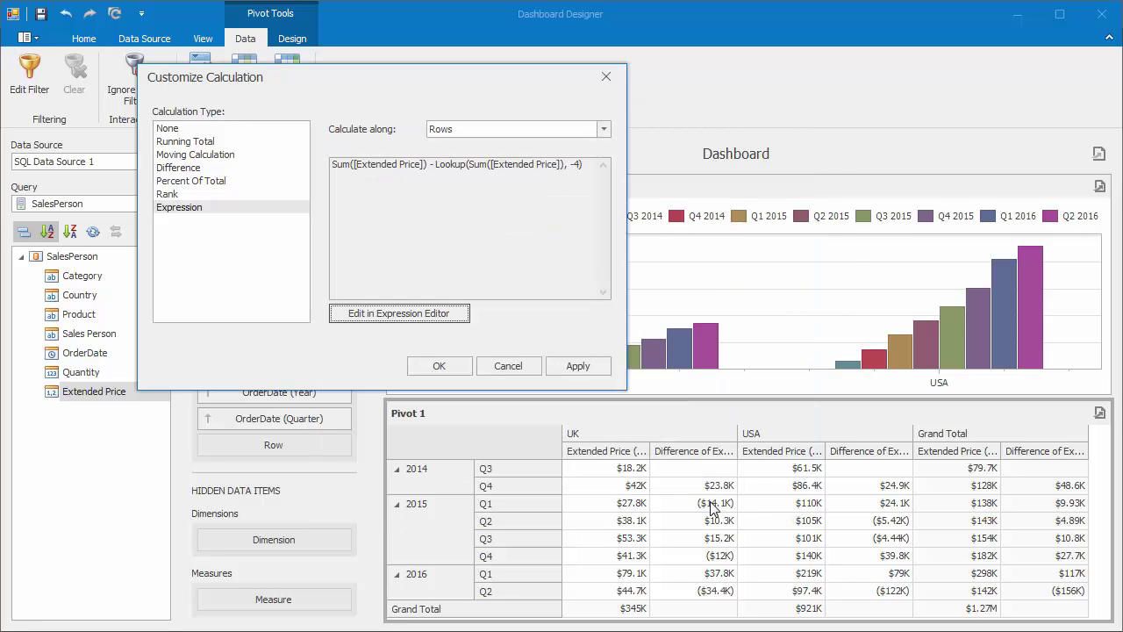
Apply the four-quarter difference expression to Pivot 1 and close the Customize Calculation dialog.
left_click(593, 367)
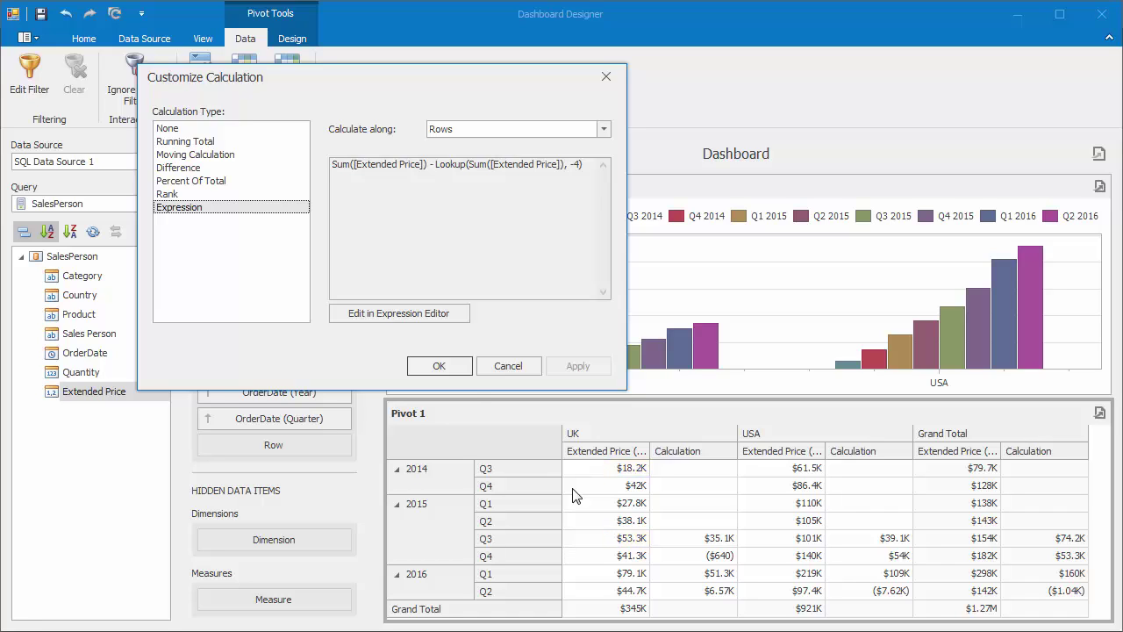
left_click(459, 368)
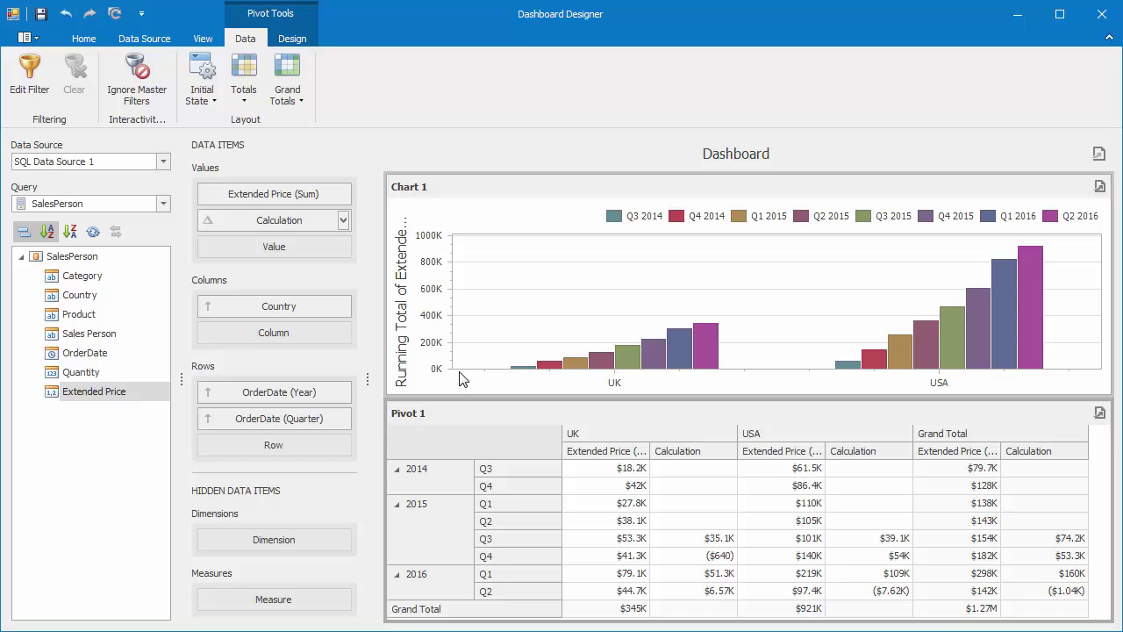
Delete Chart 1 and Pivot 1 from the dashboard, then insert a new empty chart.
left_click(482, 261)
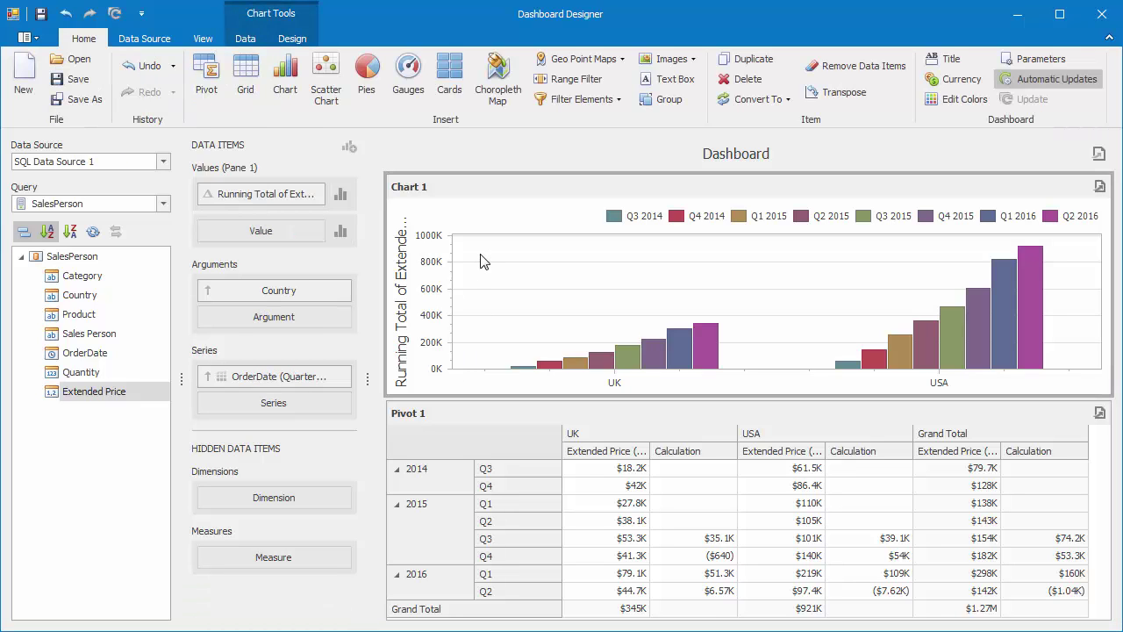
right_click(482, 261)
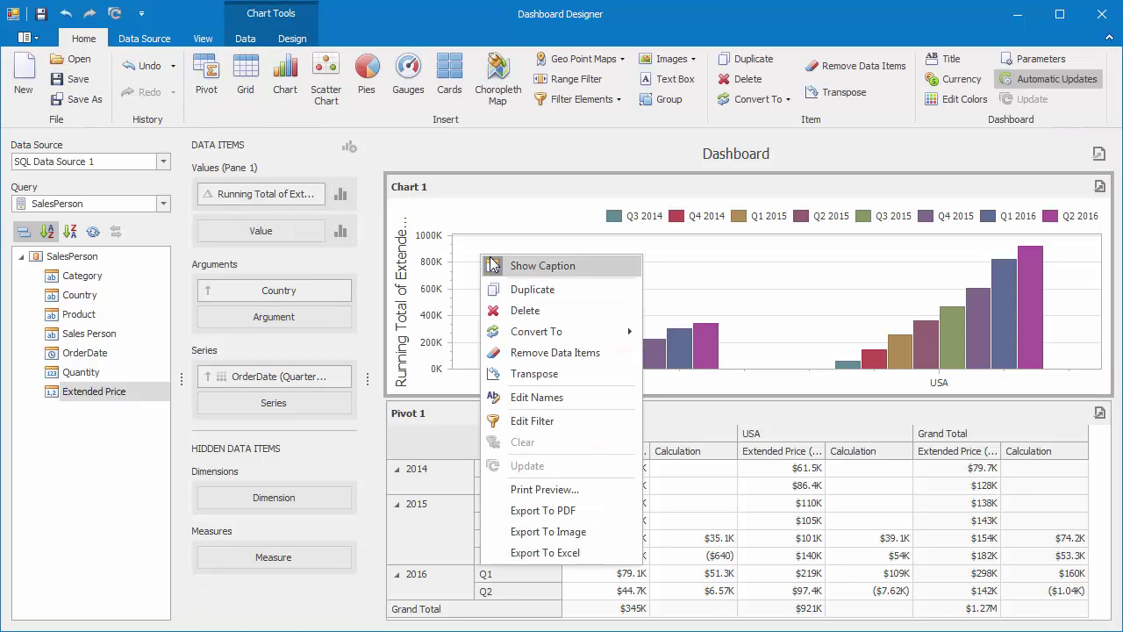
left_click(552, 307)
left_click(517, 248)
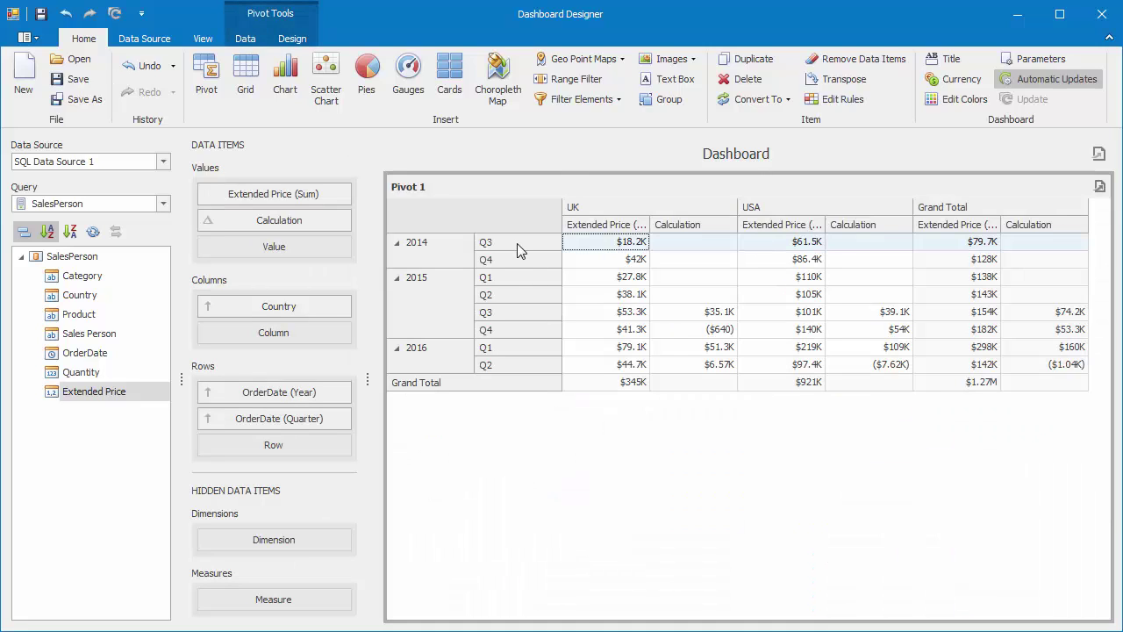
right_click(517, 243)
left_click(600, 300)
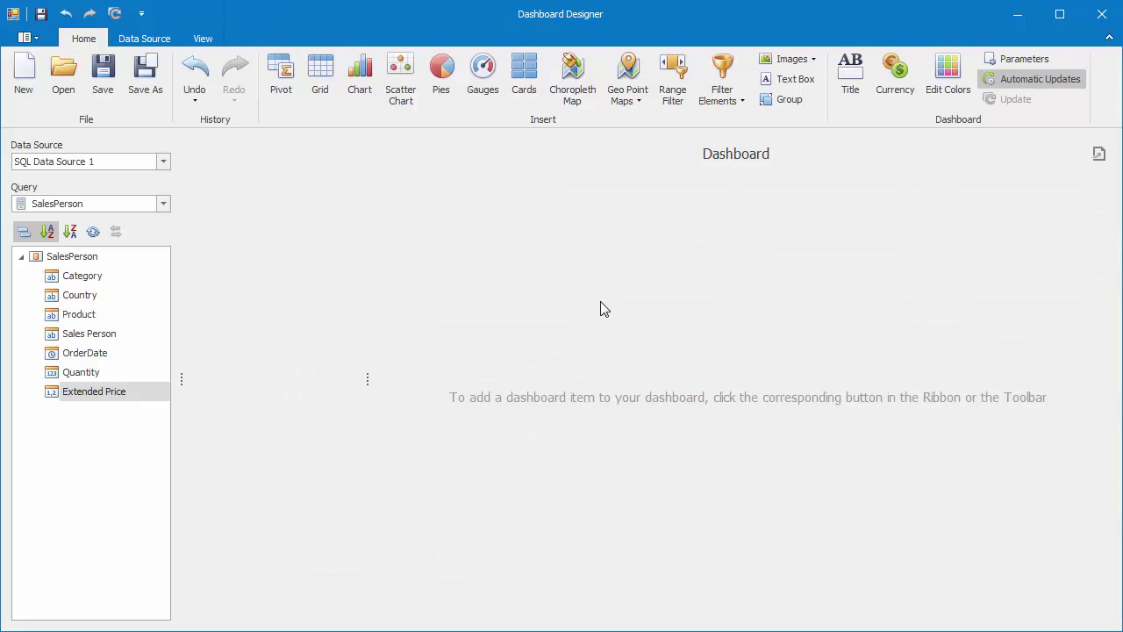
left_click(370, 102)
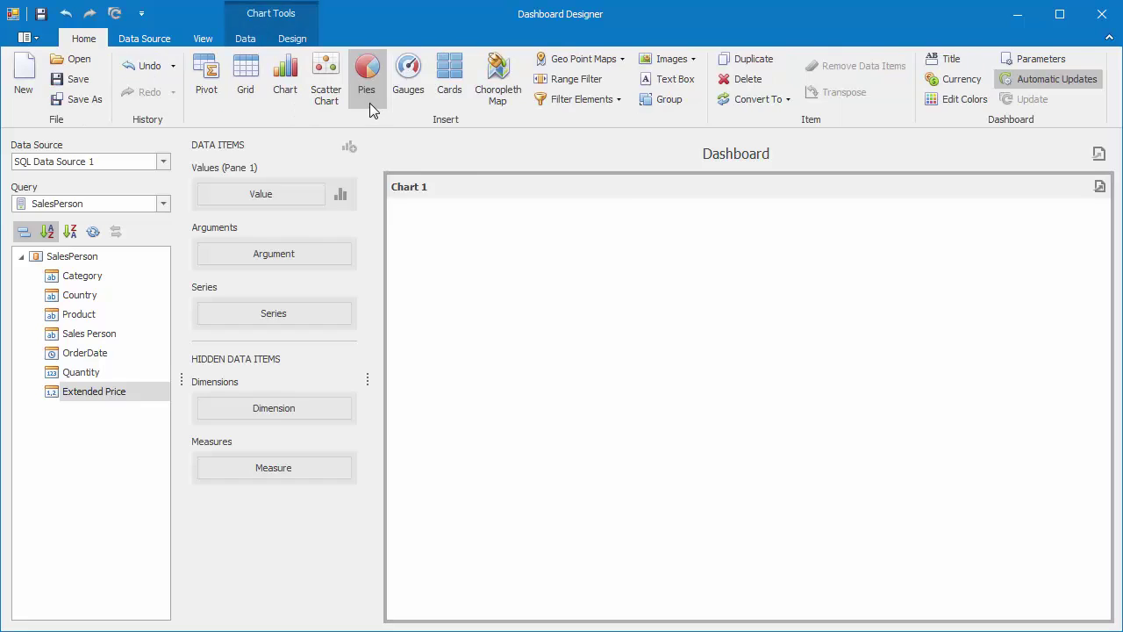
Plot the Extended Price sum against OrderDate as a Spline series.
mouse_move(142, 386)
left_mouse_down()
mouse_move(235, 255)
mouse_move(260, 197)
left_mouse_up()
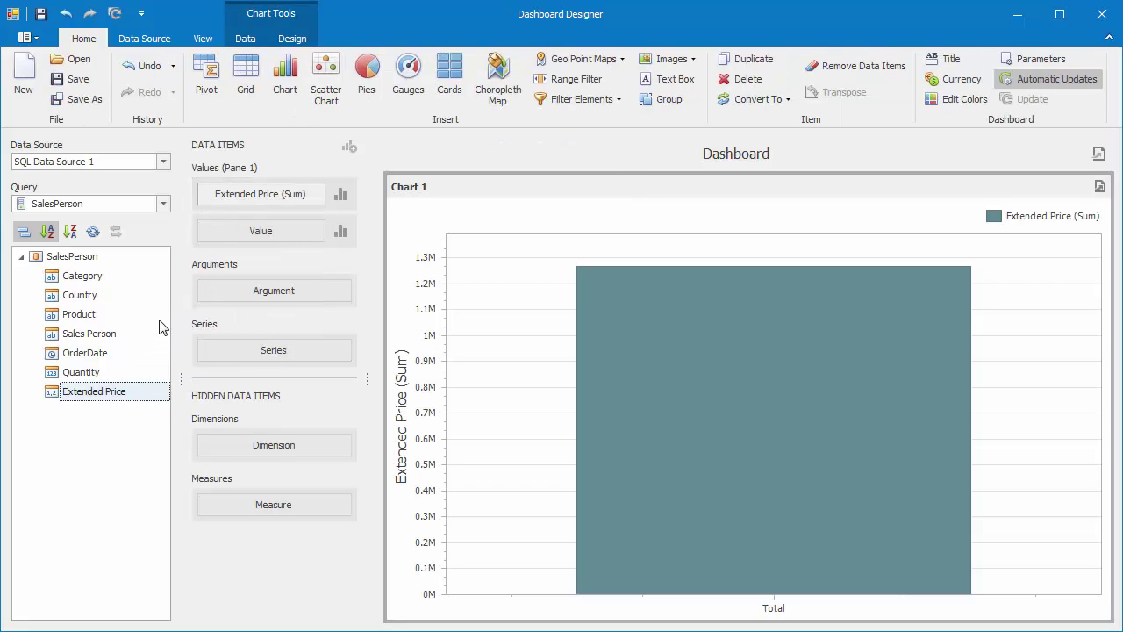
left_click_drag(132, 352, 267, 290)
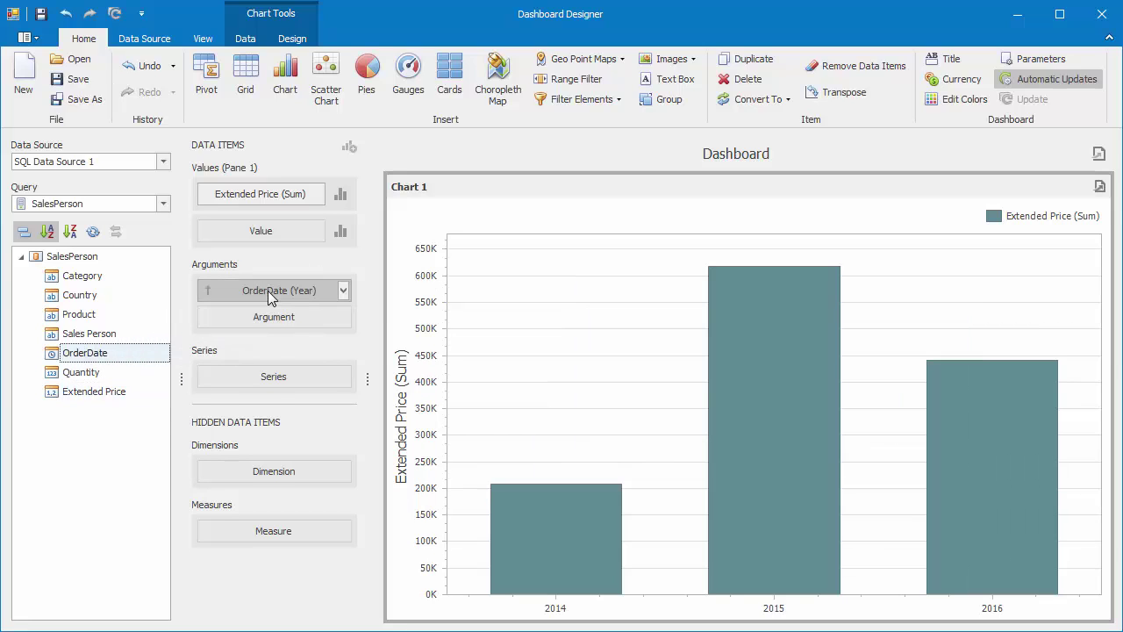
left_click(340, 197)
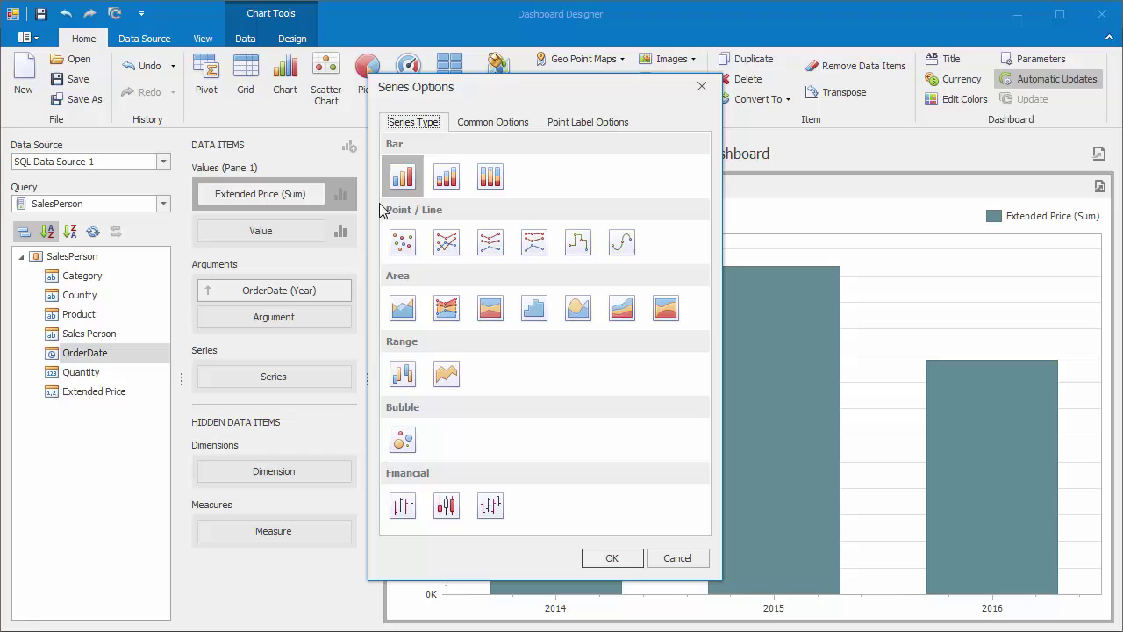
left_click(620, 245)
left_click(614, 558)
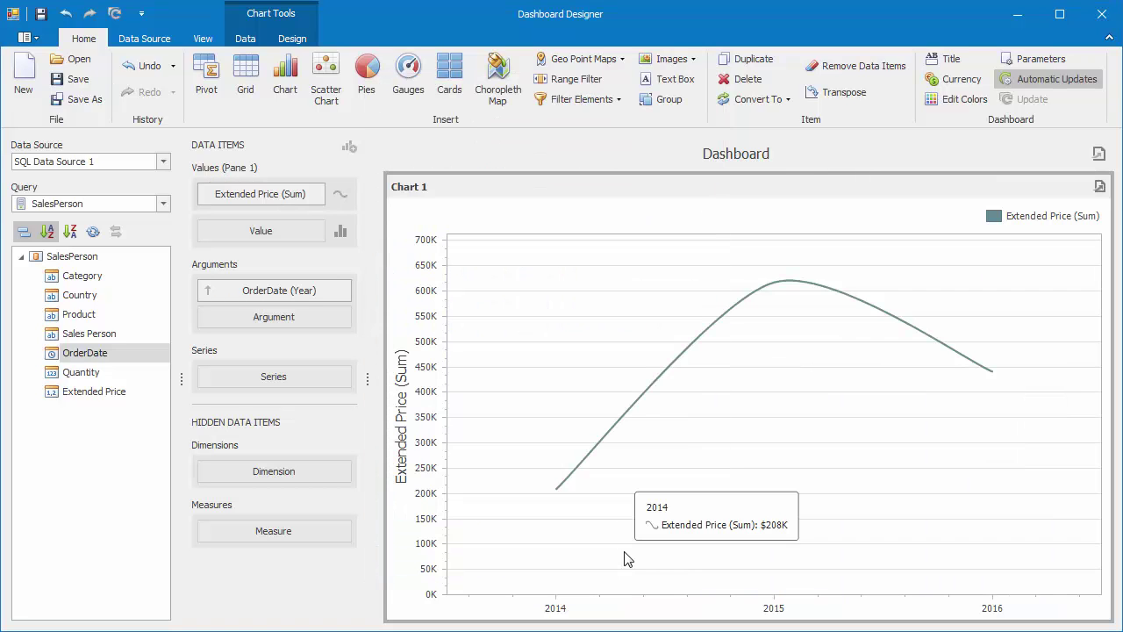
Group OrderDate by Exact Date and add a second Extended Price sum to Values.
left_click(344, 299)
left_click(422, 223)
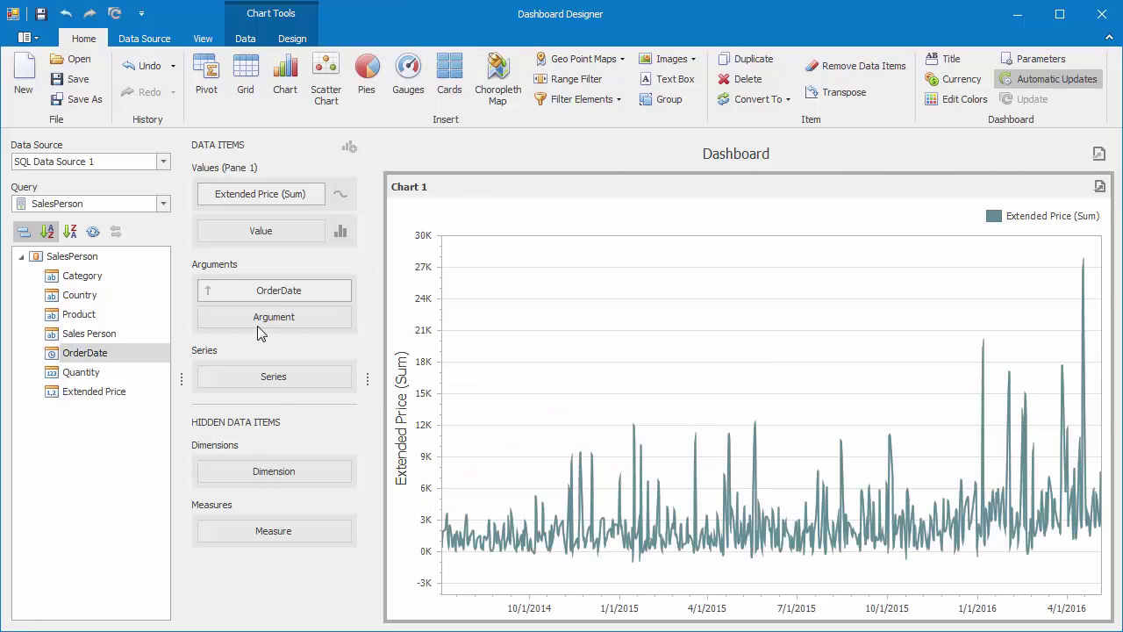
left_click_drag(128, 392, 274, 239)
Make the second Extended Price (Sum) series a Spline and open its calculation options.
left_click(336, 232)
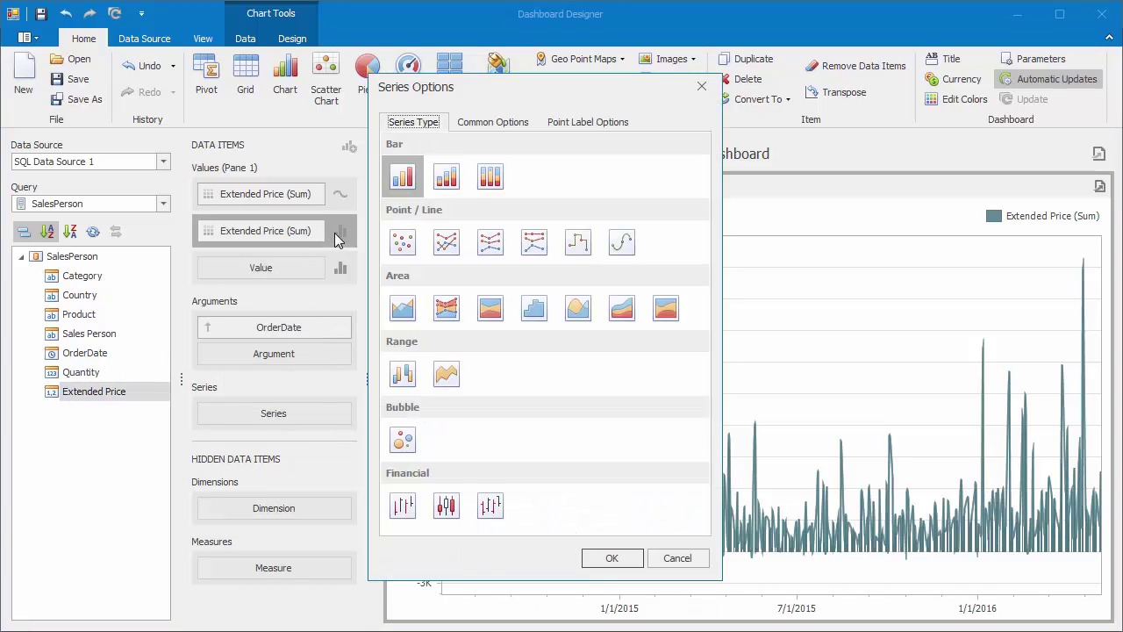
left_click(619, 244)
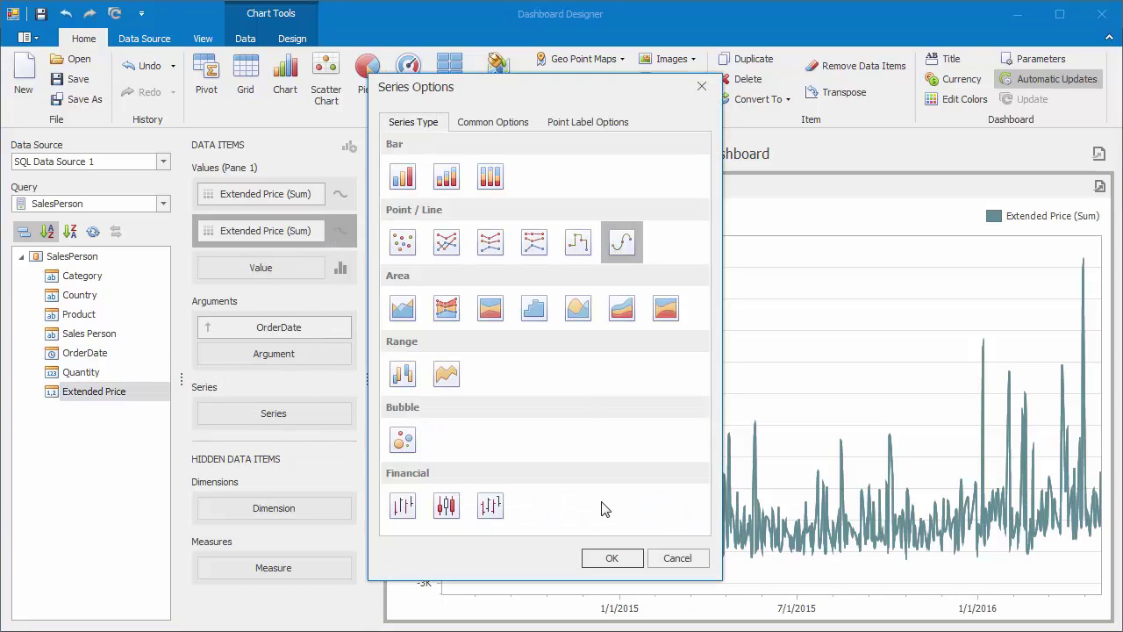
left_click(612, 558)
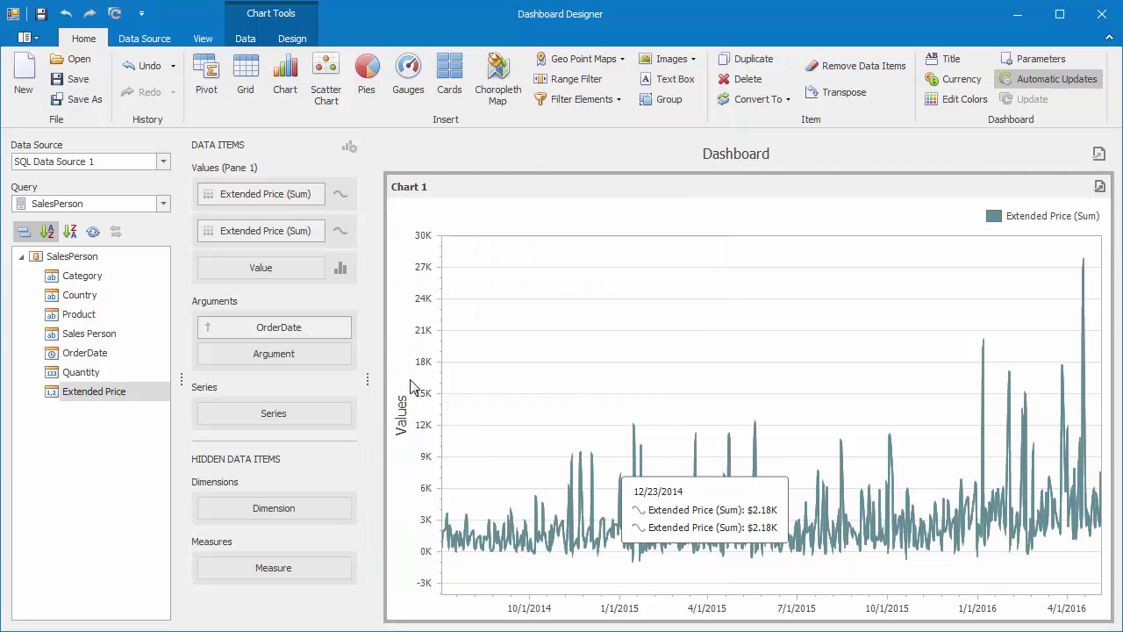
left_click(318, 231)
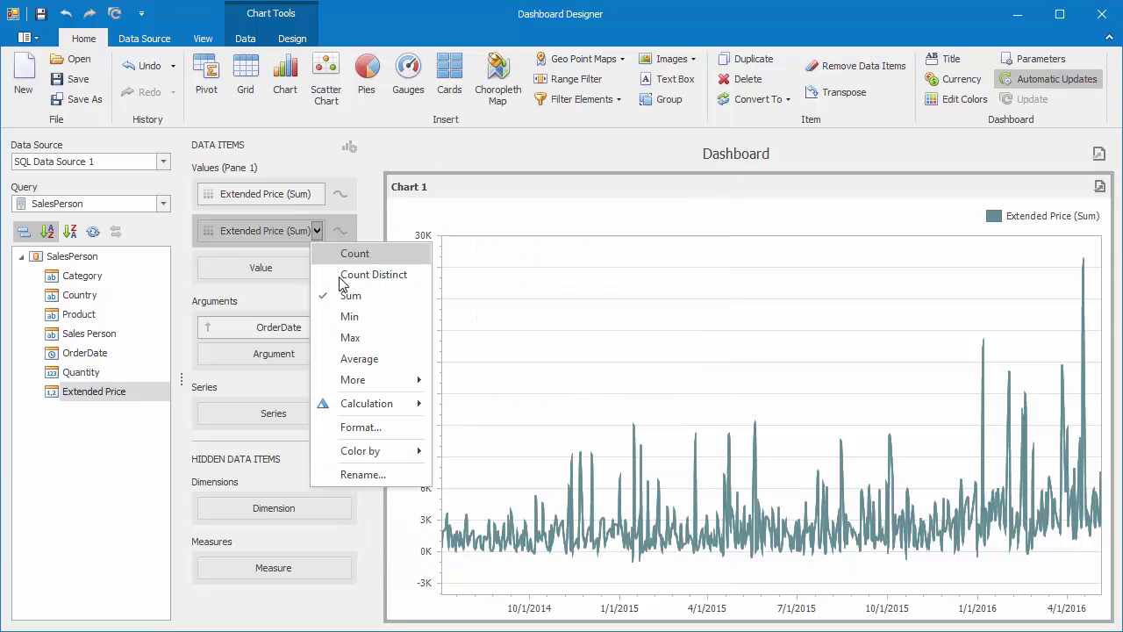
mouse_move(392, 409)
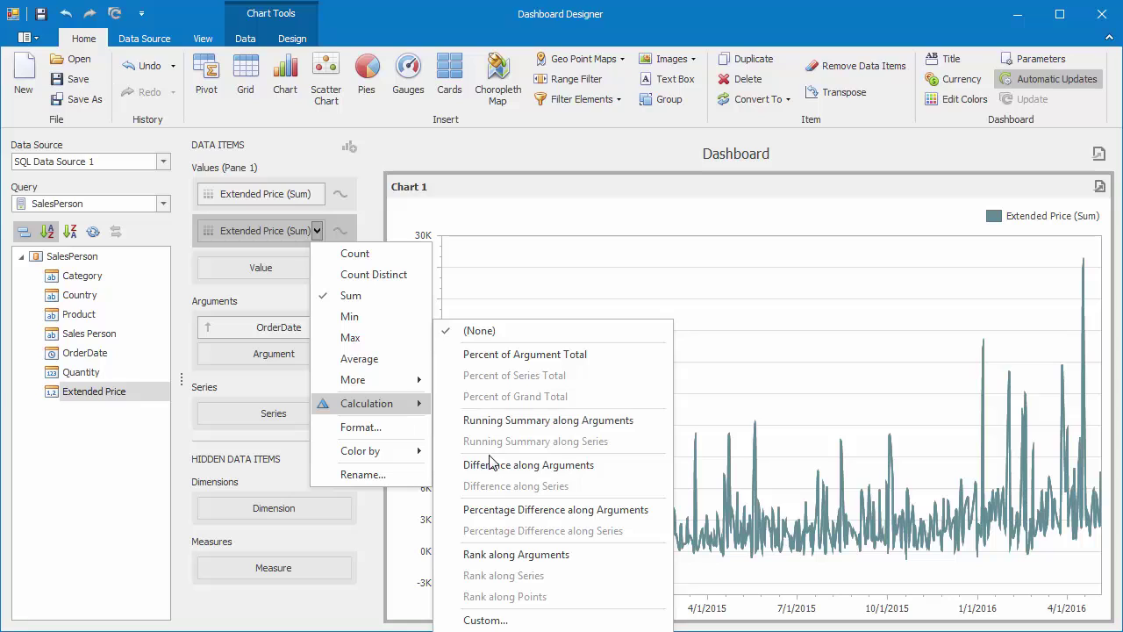
Add a Moving Average calculation along Arguments with start and end offsets of 15, and apply it.
left_click(485, 619)
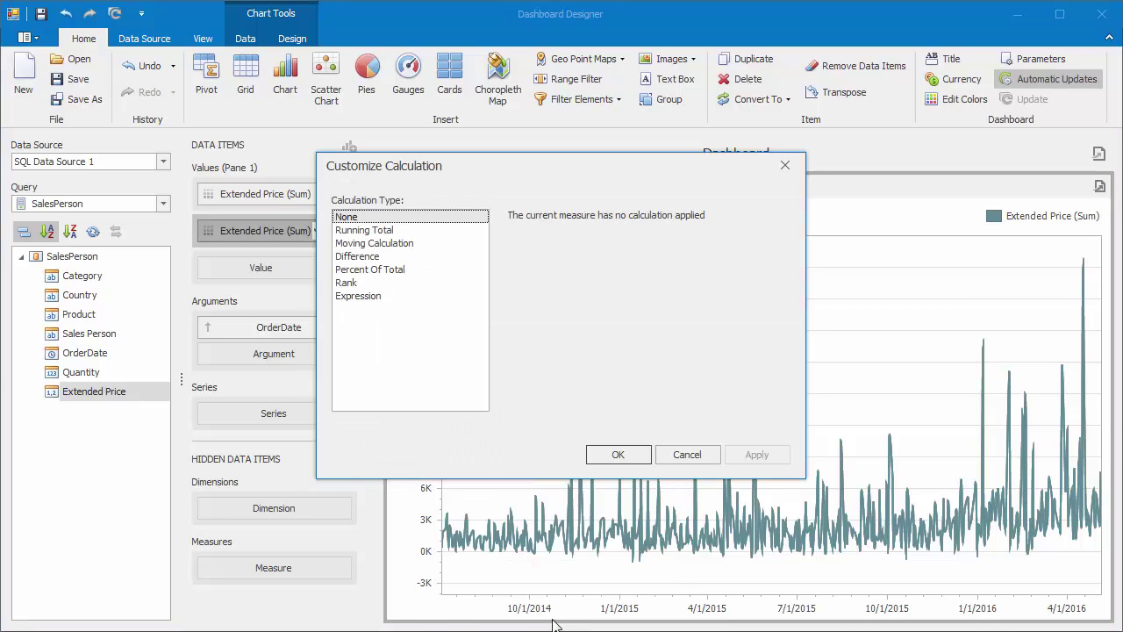
left_click(422, 246)
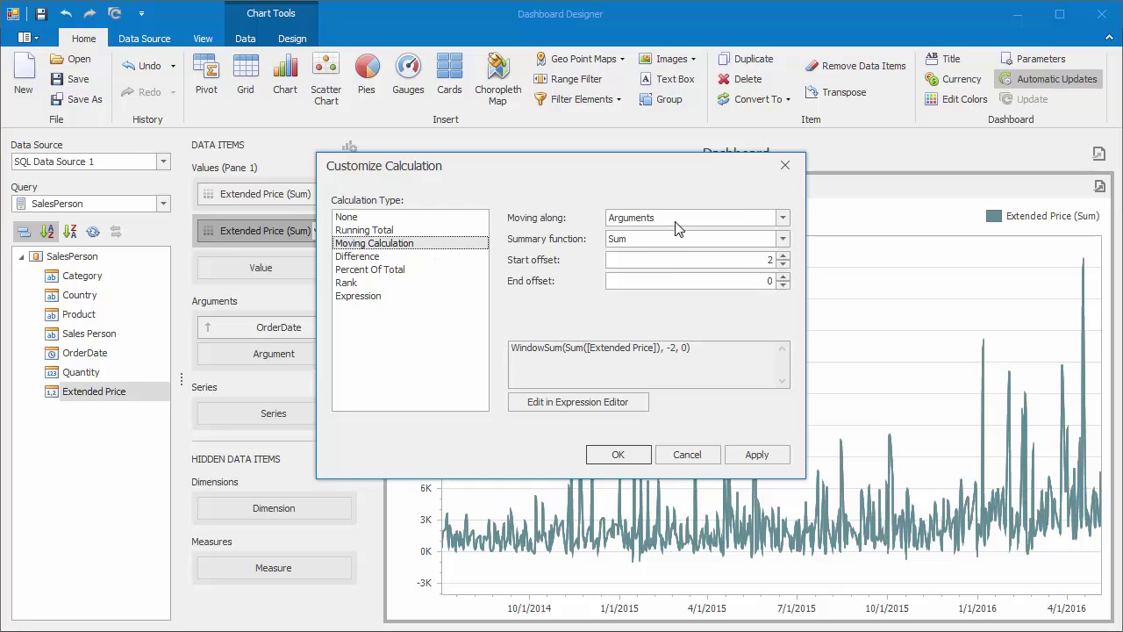
left_click(682, 219)
left_click(683, 219)
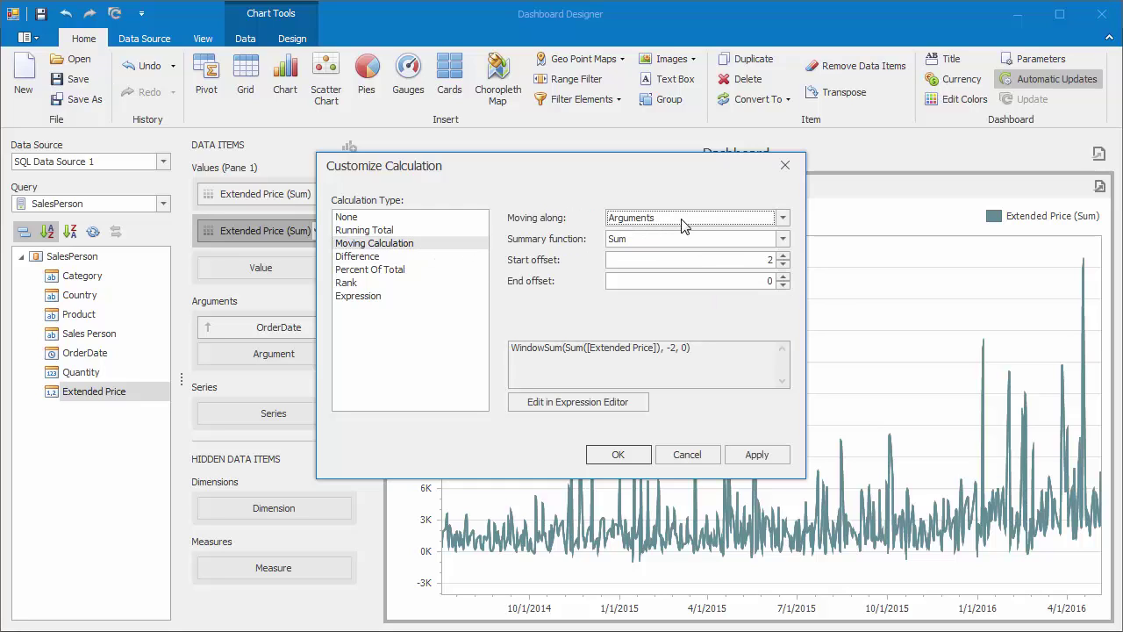
left_click(692, 241)
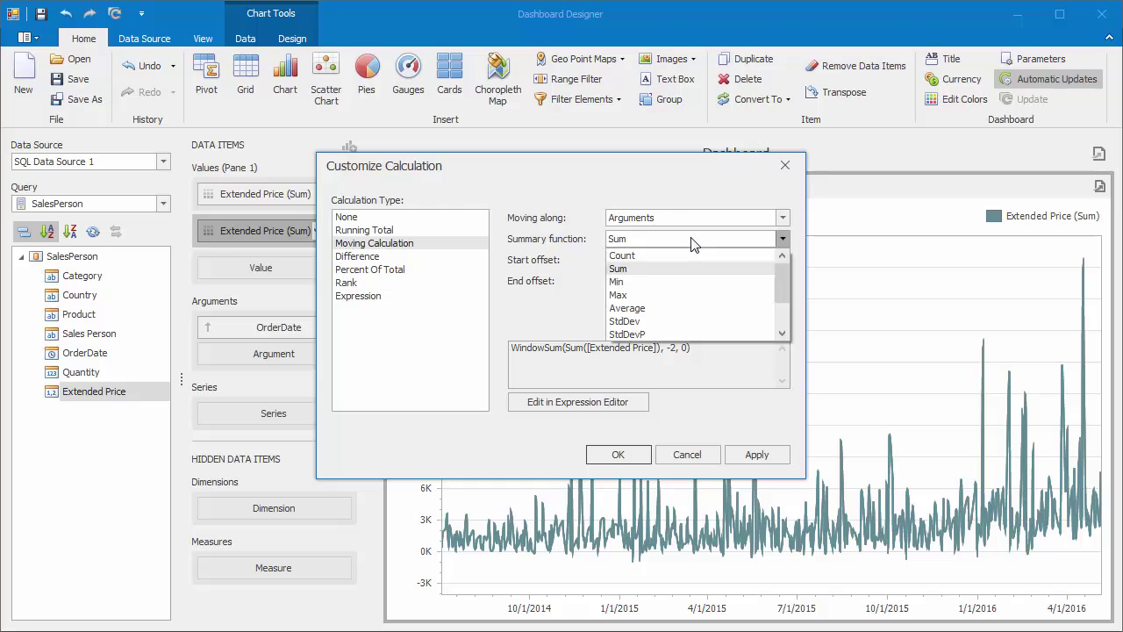
left_click(683, 308)
key("Tab")
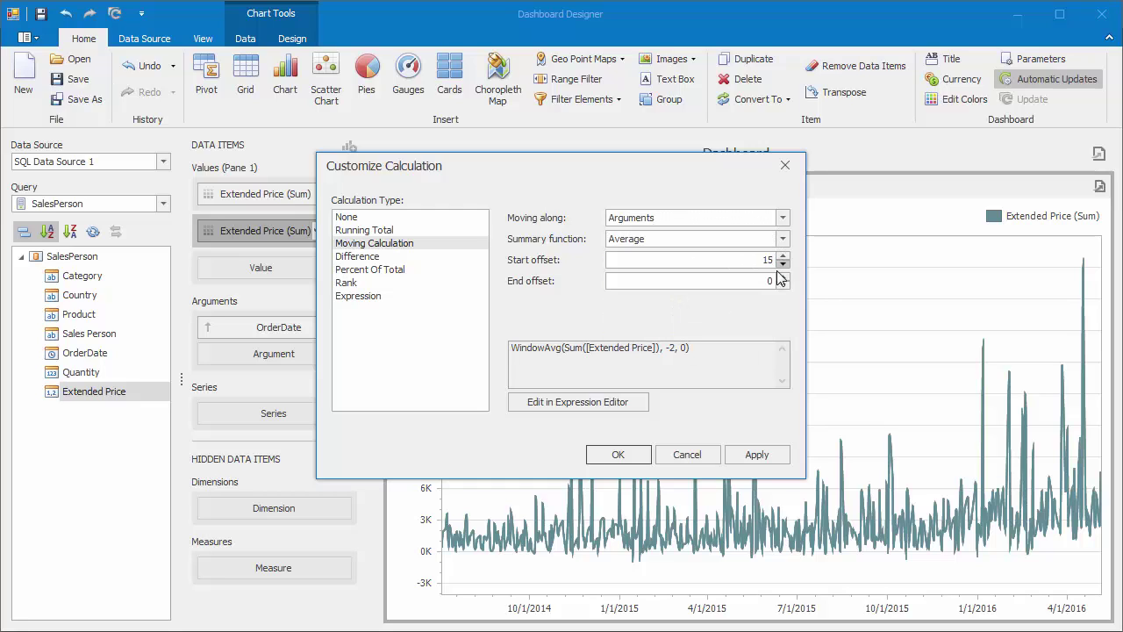
left_click(783, 276)
left_click(742, 454)
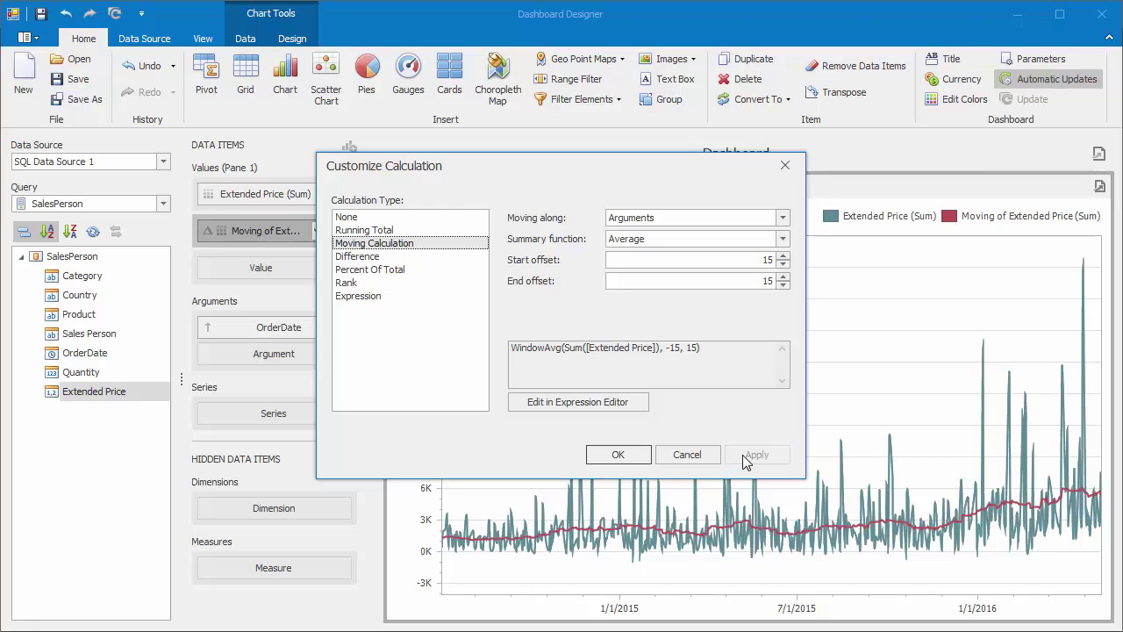
left_click(635, 454)
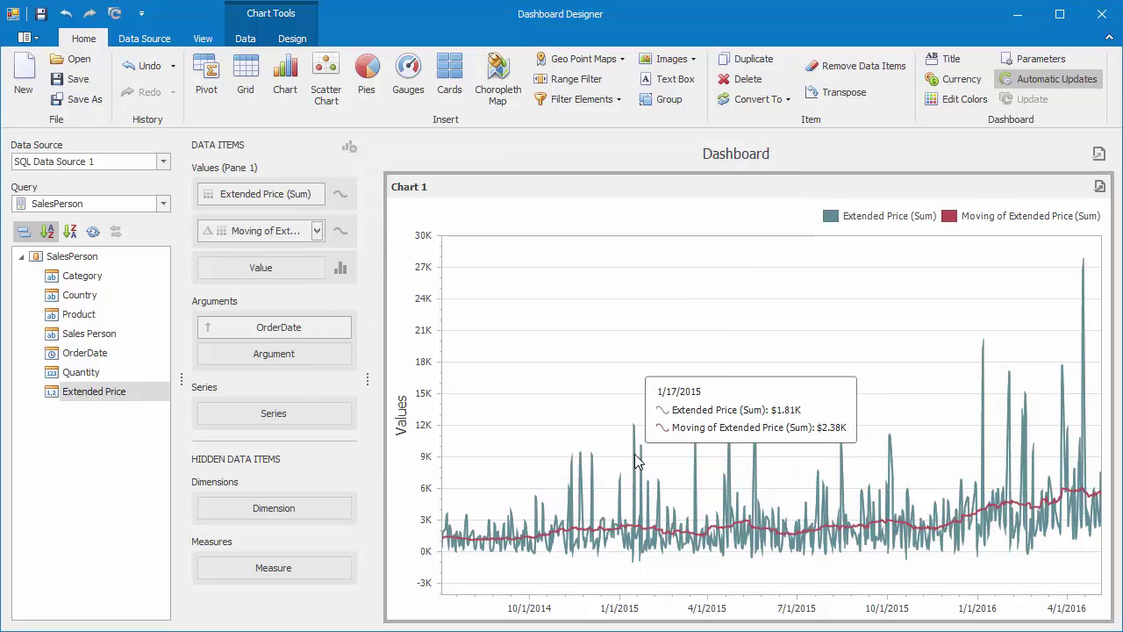